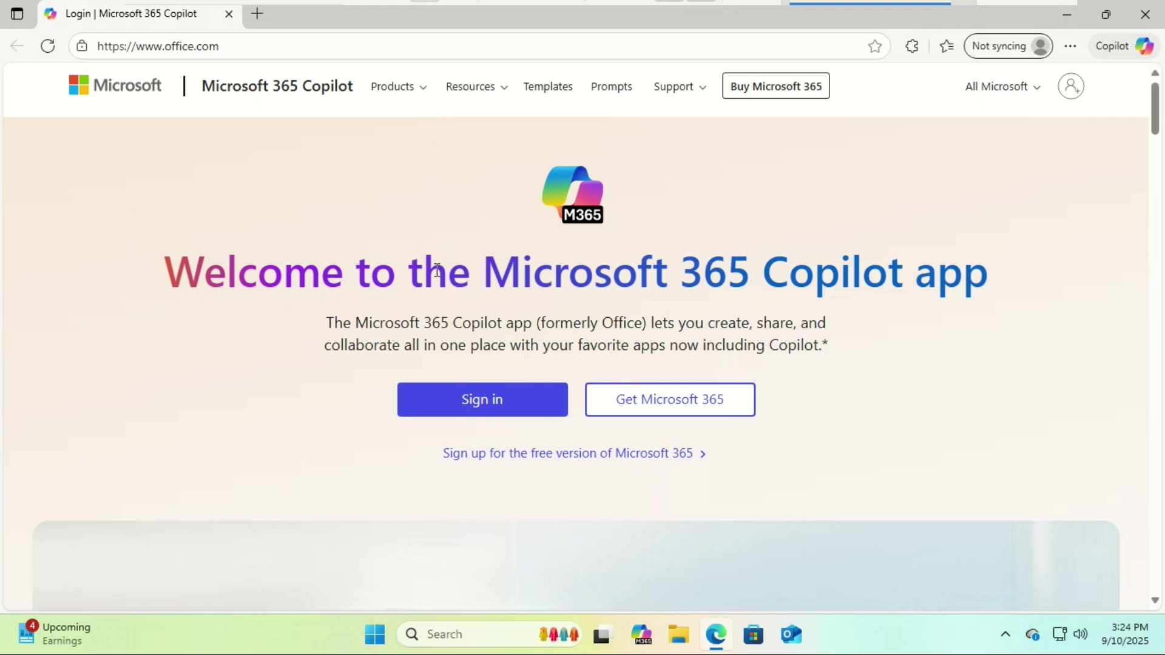
Sign in, then dismiss the premium upgrade offer and the create-visuals tour popup
left_click(475, 407)
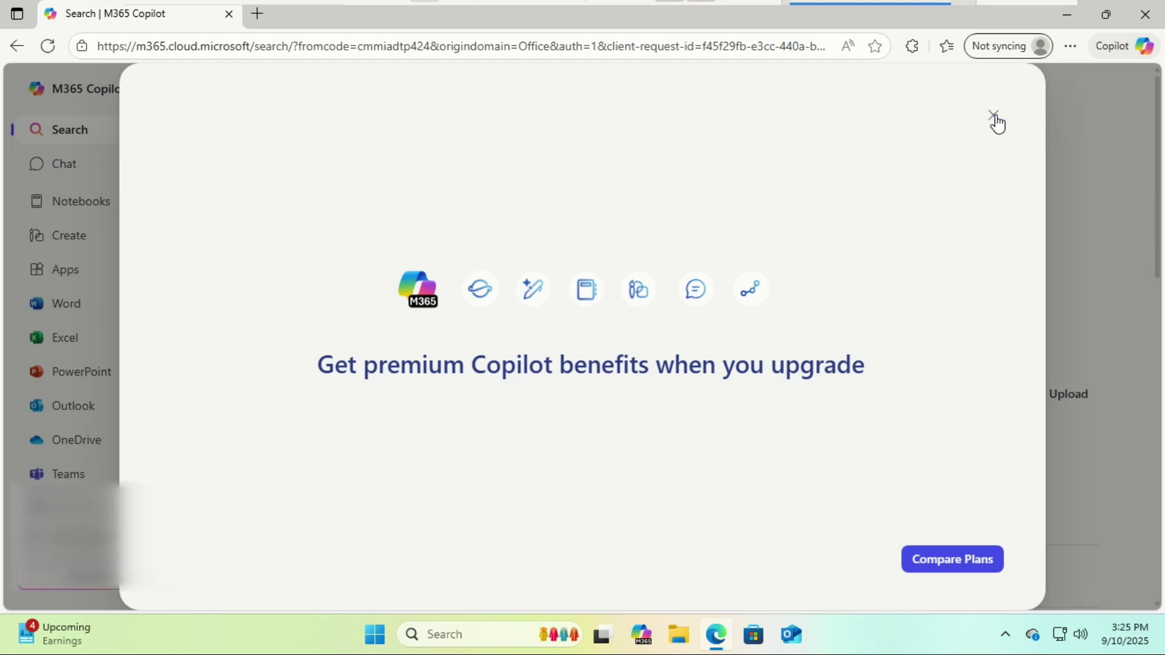
left_click(994, 117)
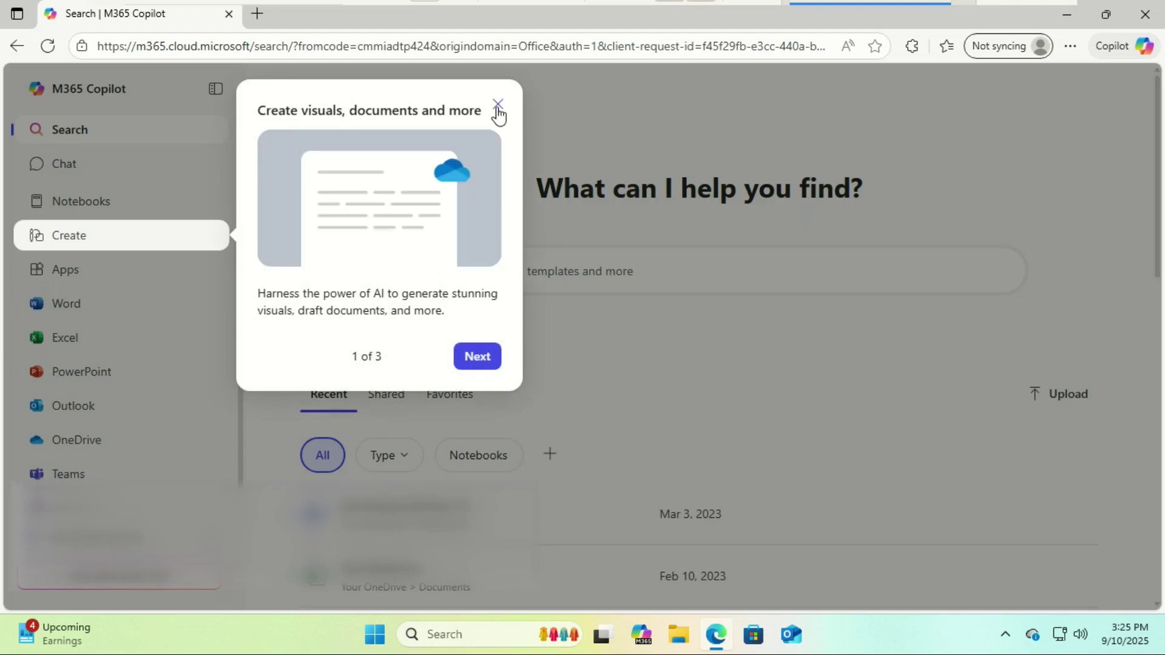
left_click(498, 109)
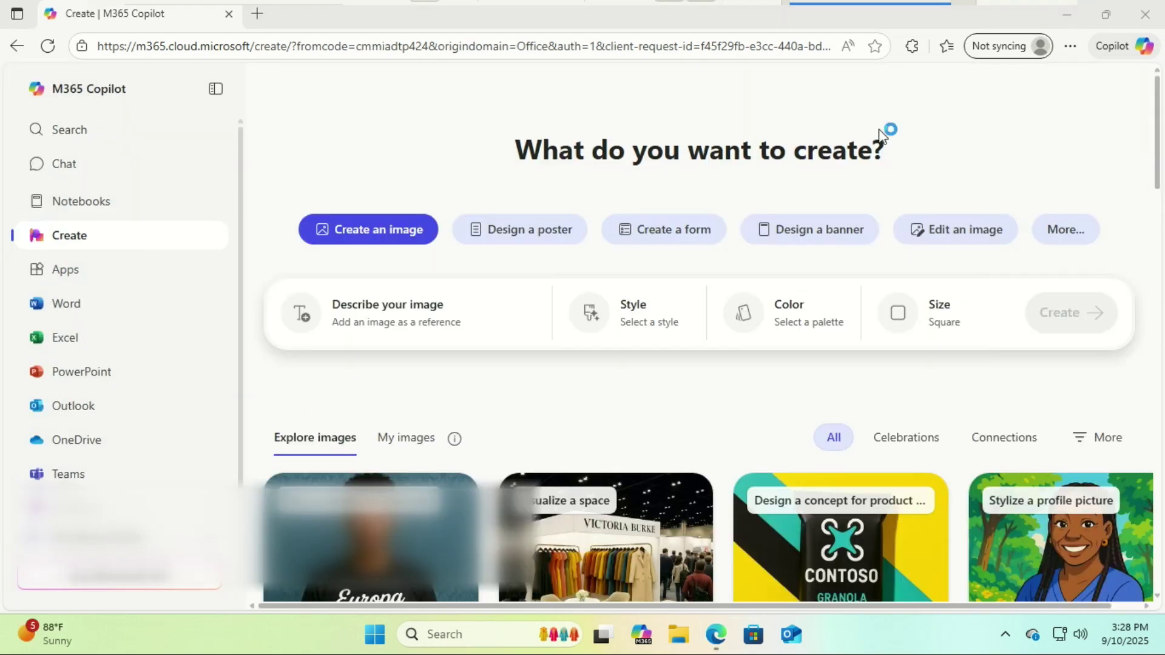
Launch the Word tile from the Microsoft 365 Apps list
left_click(58, 271)
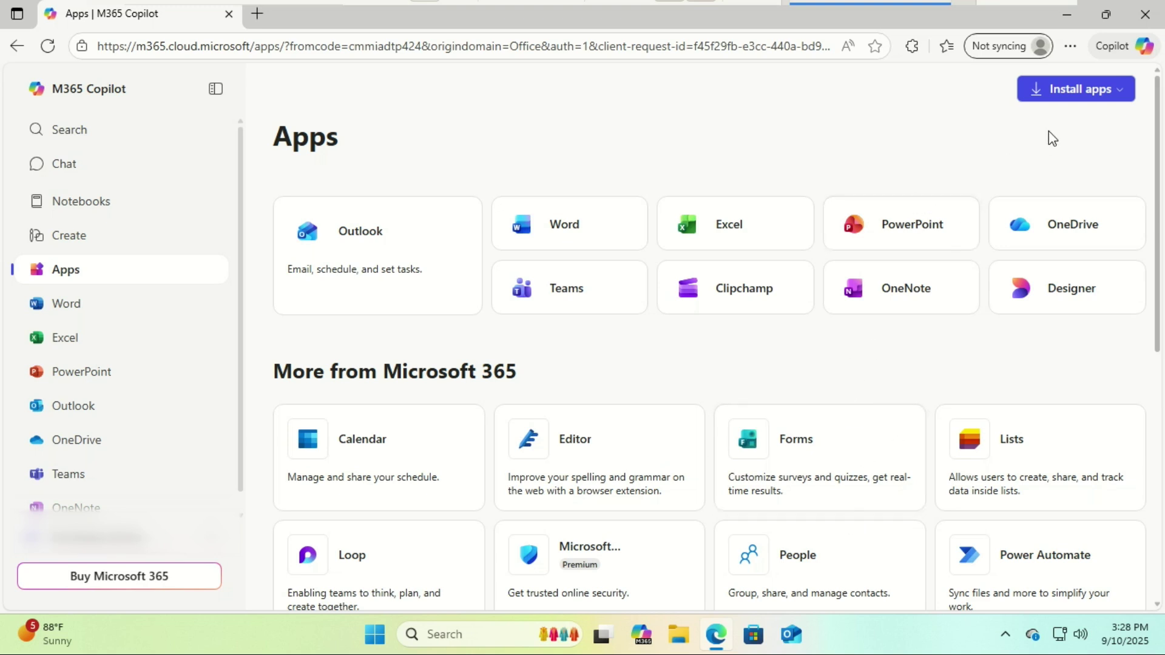
left_click(594, 222)
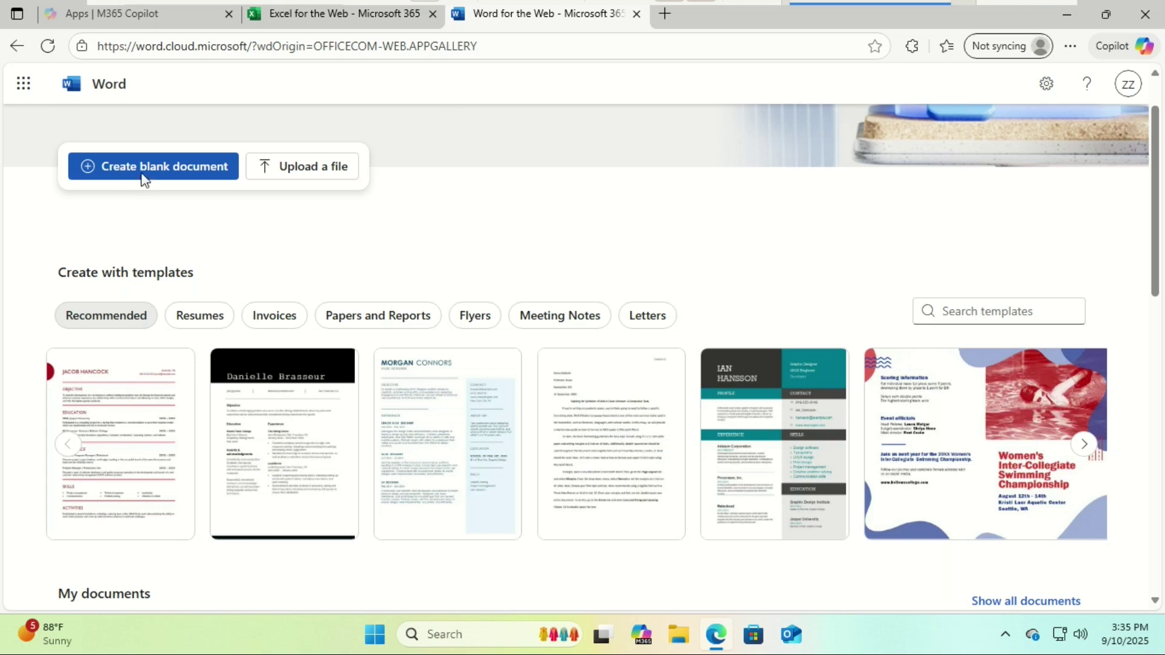
Create a blank document with placeholder text and rename it 'Budget'
left_click(143, 176)
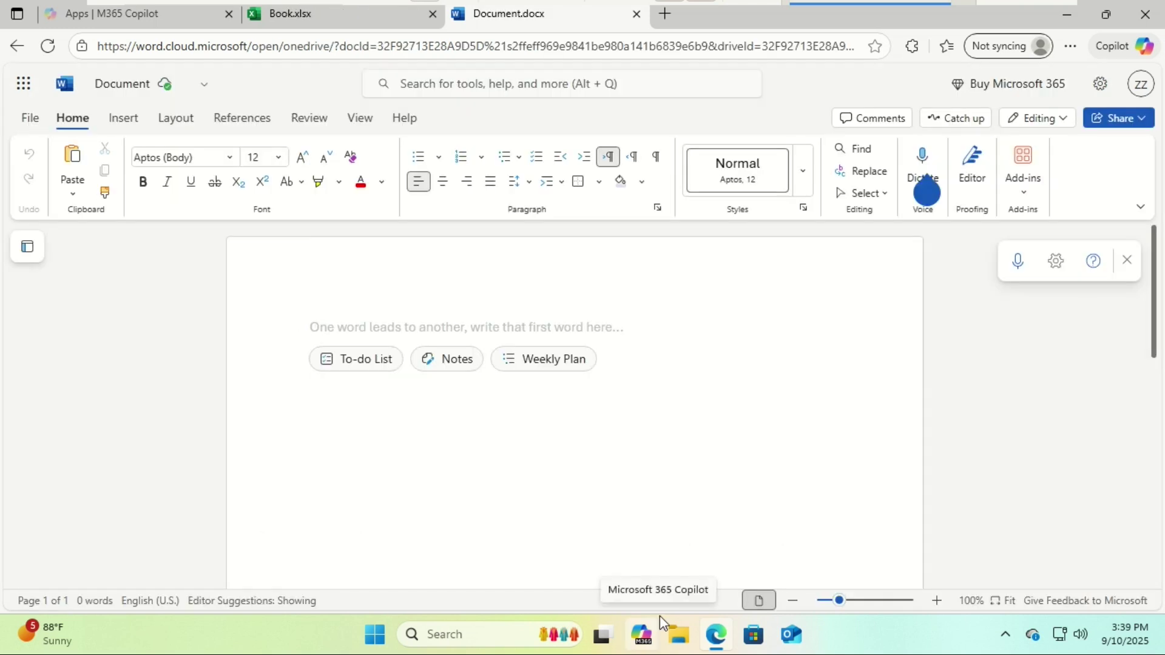
type("sm dsvdnskvdmslvdsmvldsmsd;lv dskvdsvdsm;vmds;vdsm;vsd")
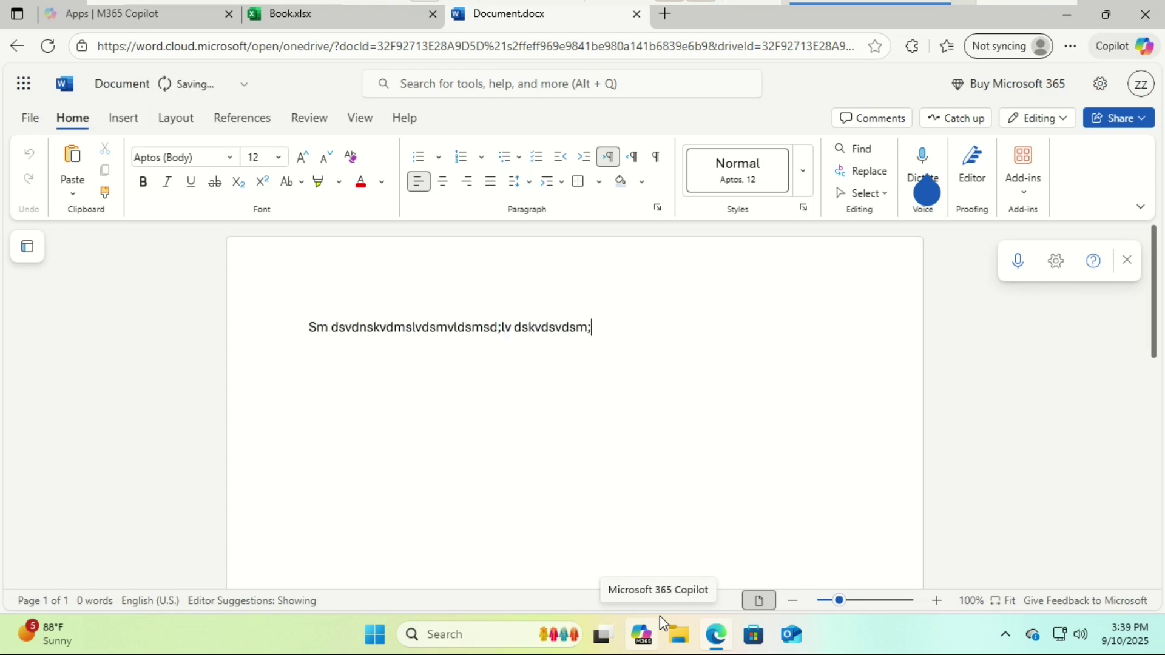
type("mv;dsmv;dsm")
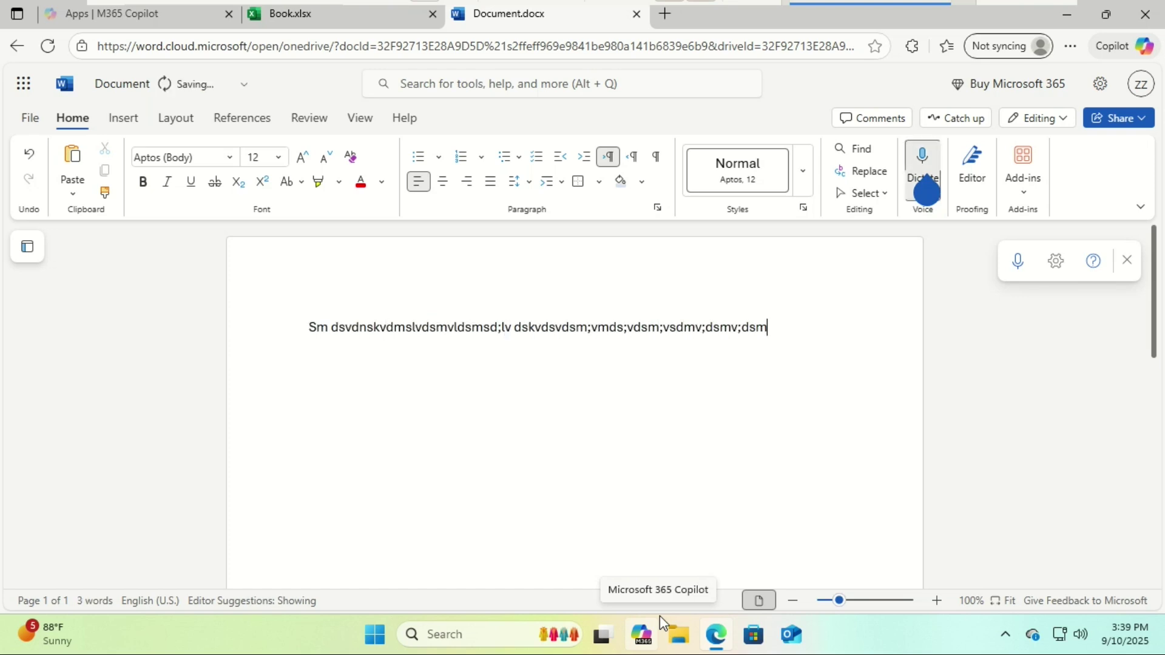
left_click(30, 120)
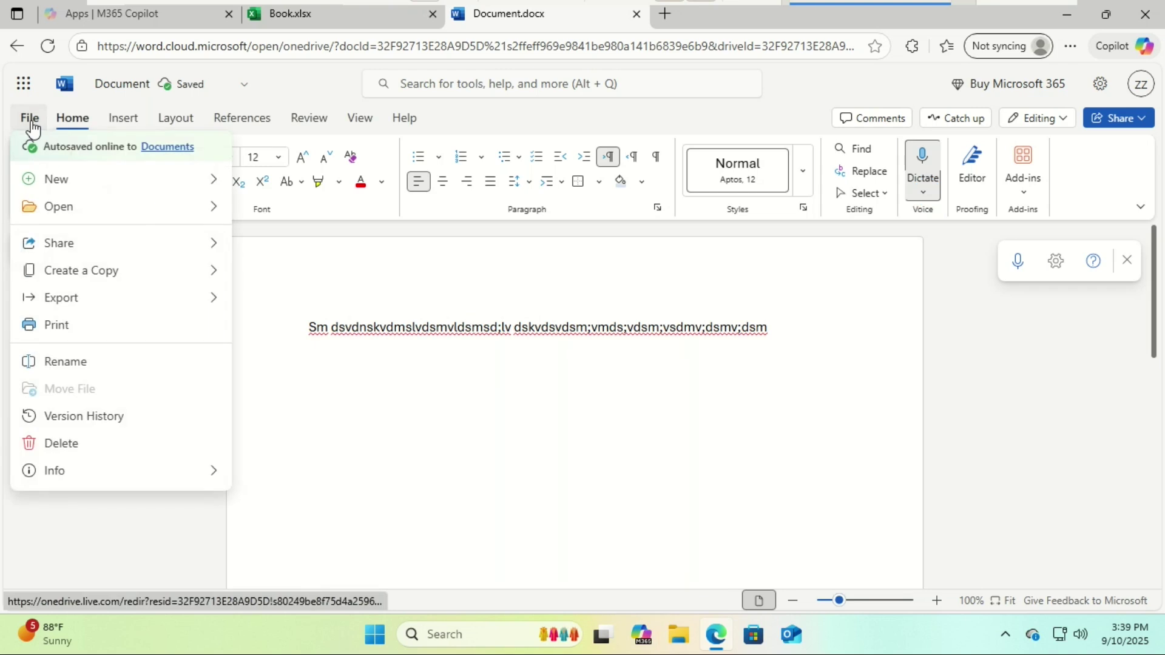
left_click(31, 122)
left_click(201, 87)
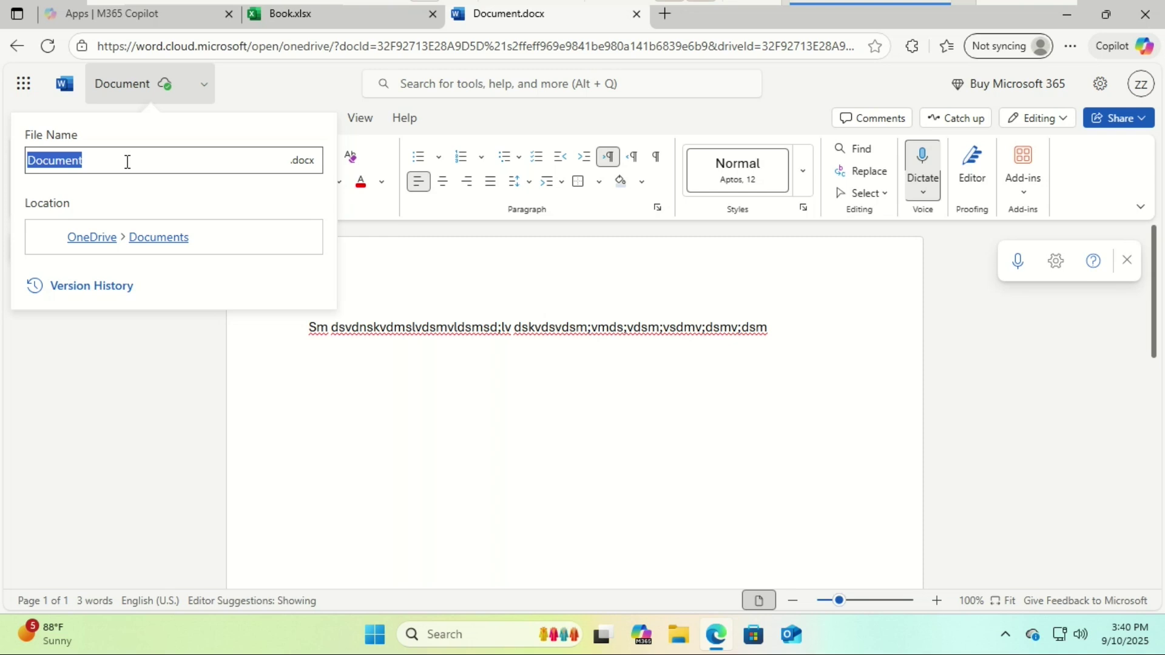
type("Budget")
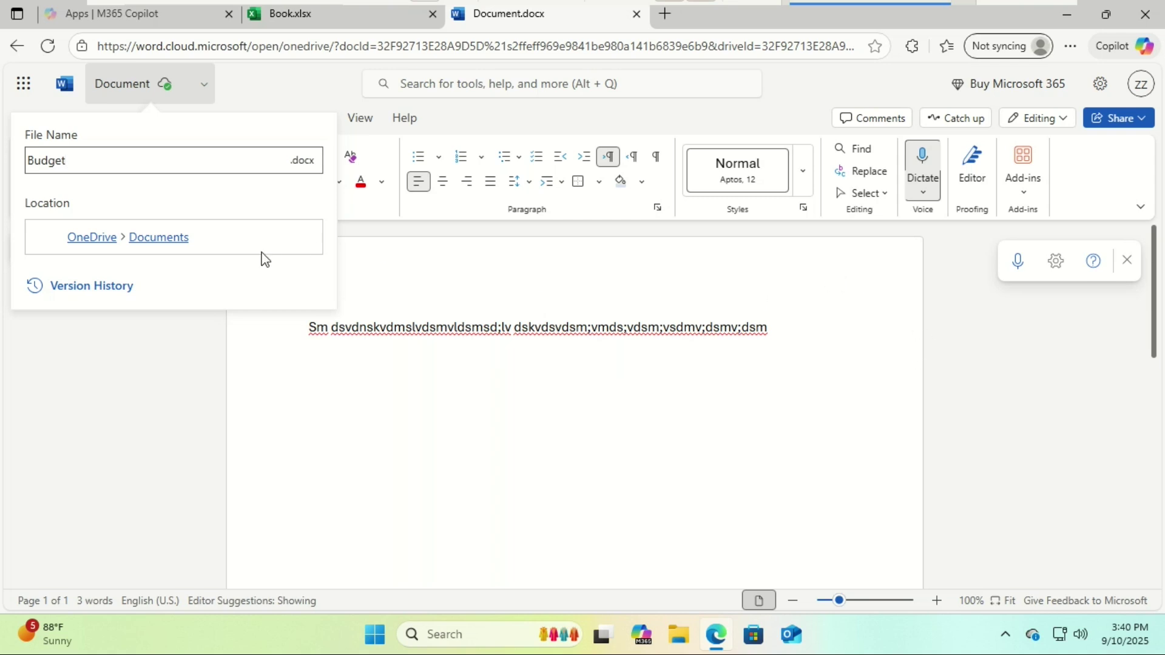
key("Return")
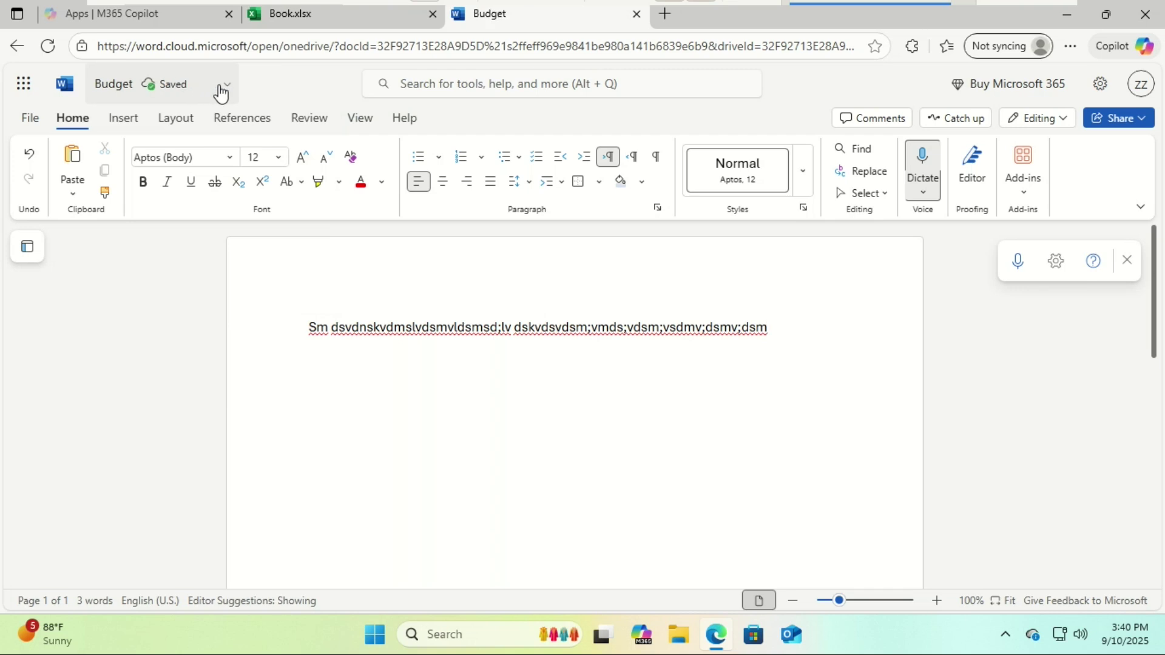
left_click(323, 24)
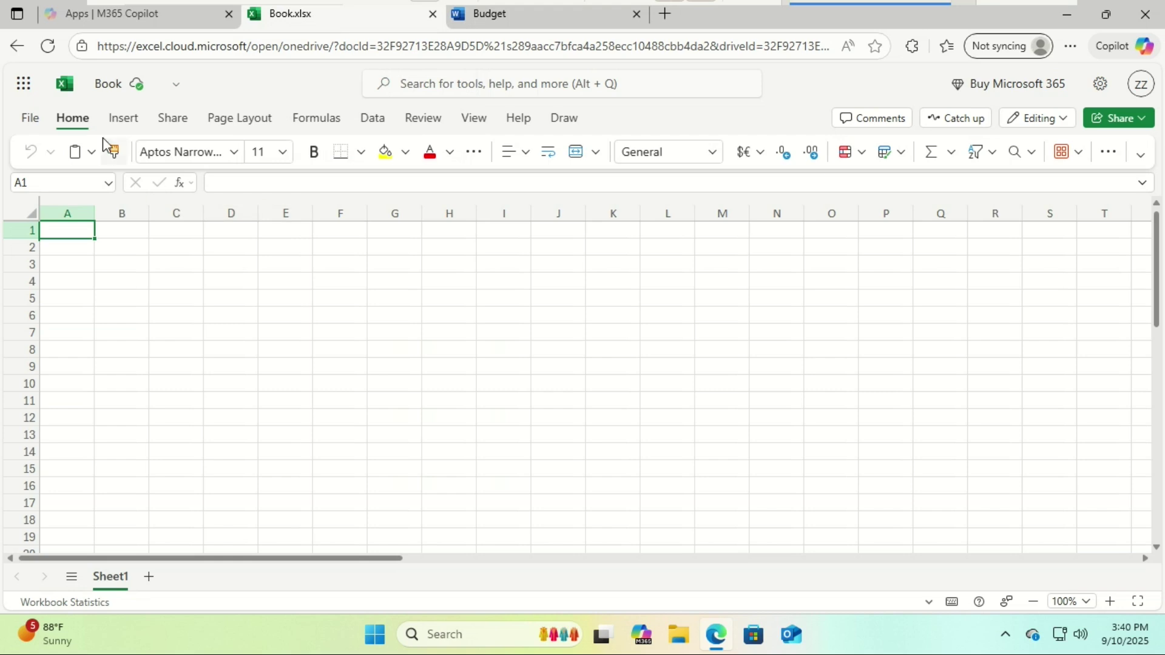
Enter 34 in B3 and 56 in B4, then bring up OneDrive's sync status panel
left_click(133, 263)
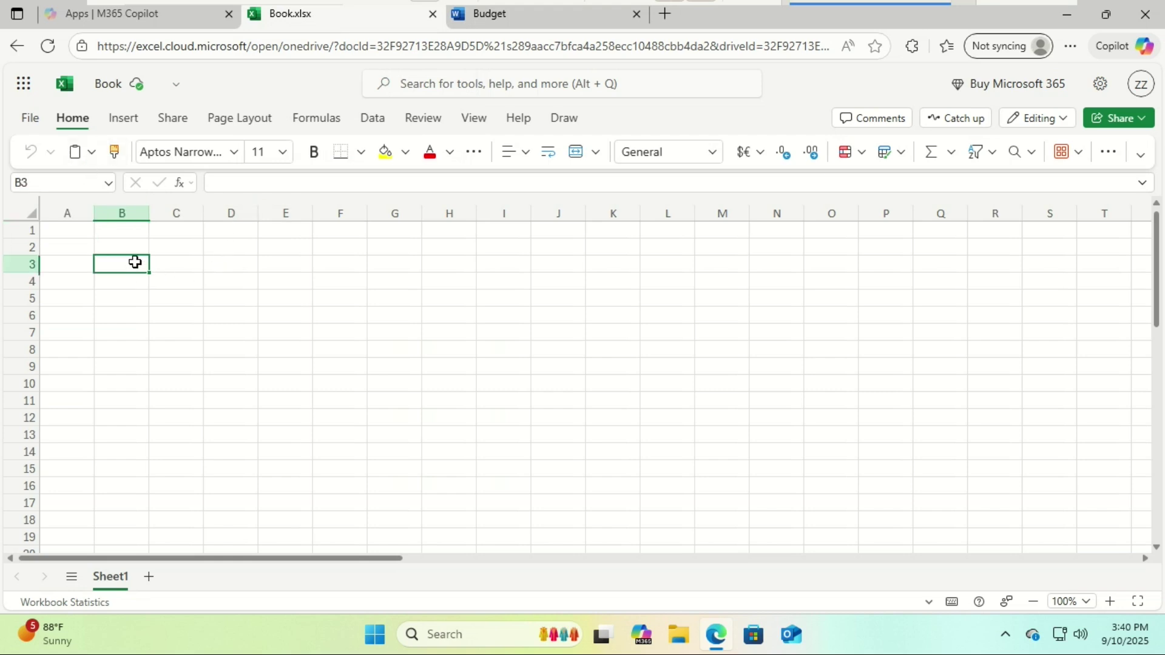
type("34")
left_click(110, 288)
type("ee")
type("56")
key("Return")
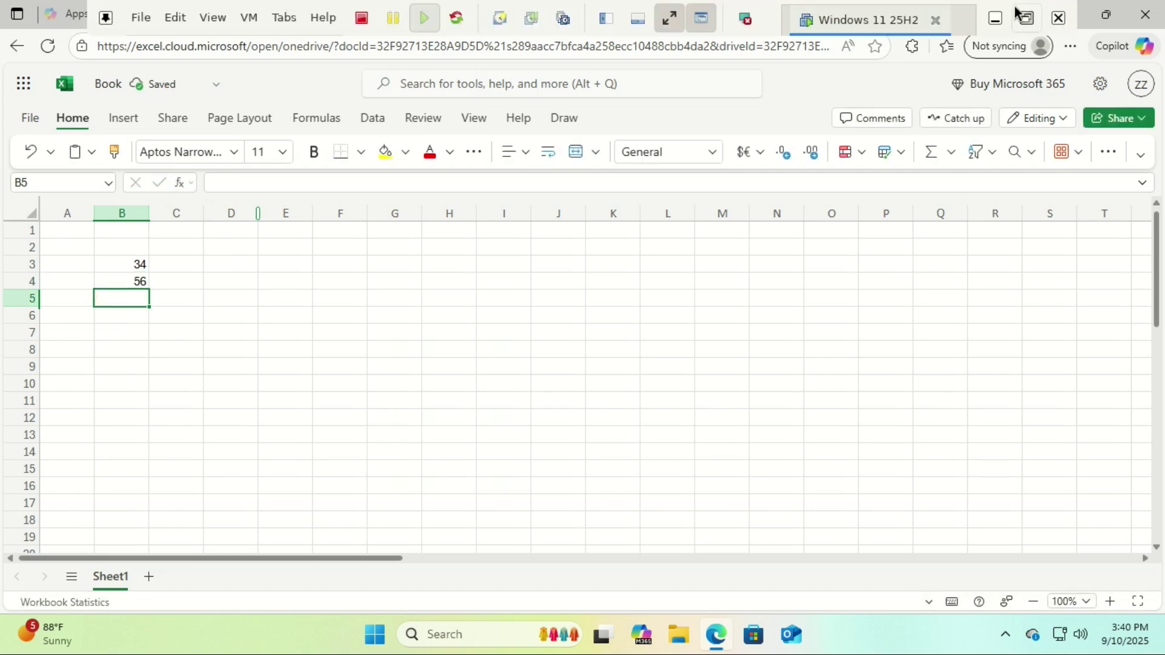
left_click(995, 18)
left_click(1033, 634)
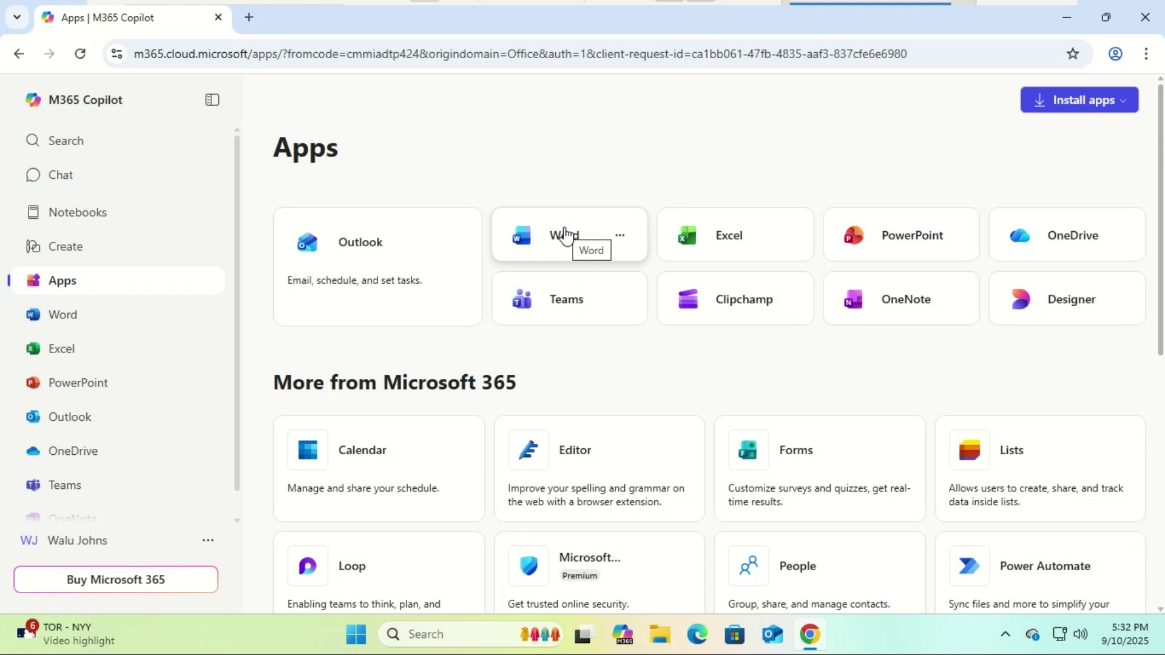
Open Word for the web's start page in Chrome from the Word tile
left_click(565, 235)
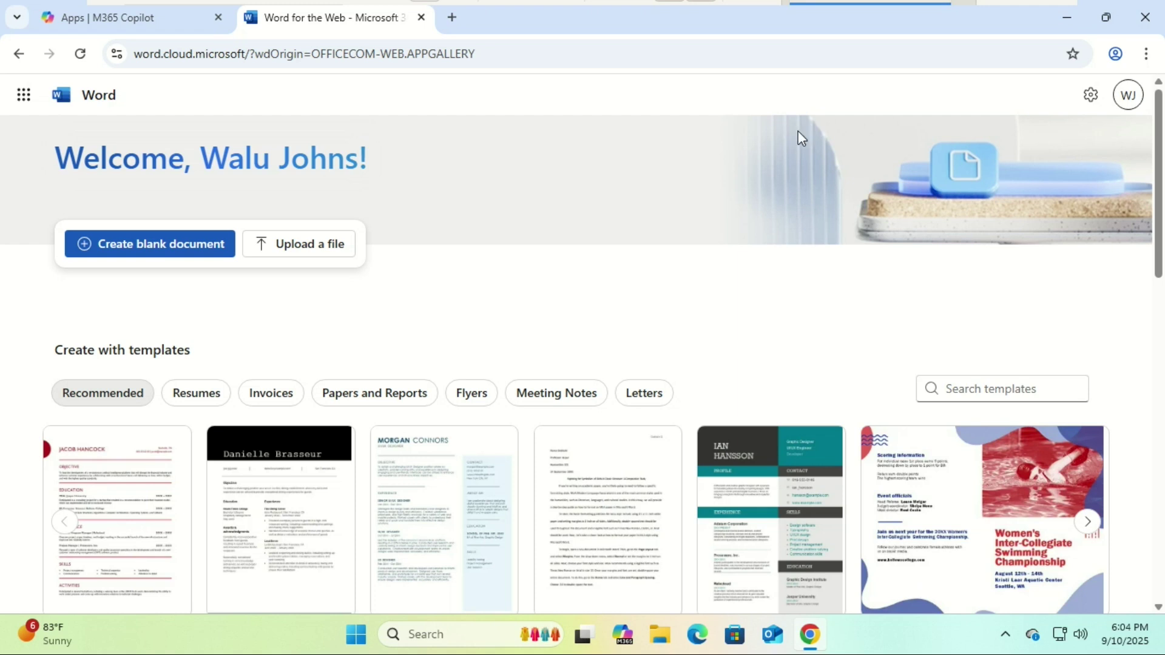
Bring up Chrome's Install page as app prompt for the Word for the web page
left_click(1148, 56)
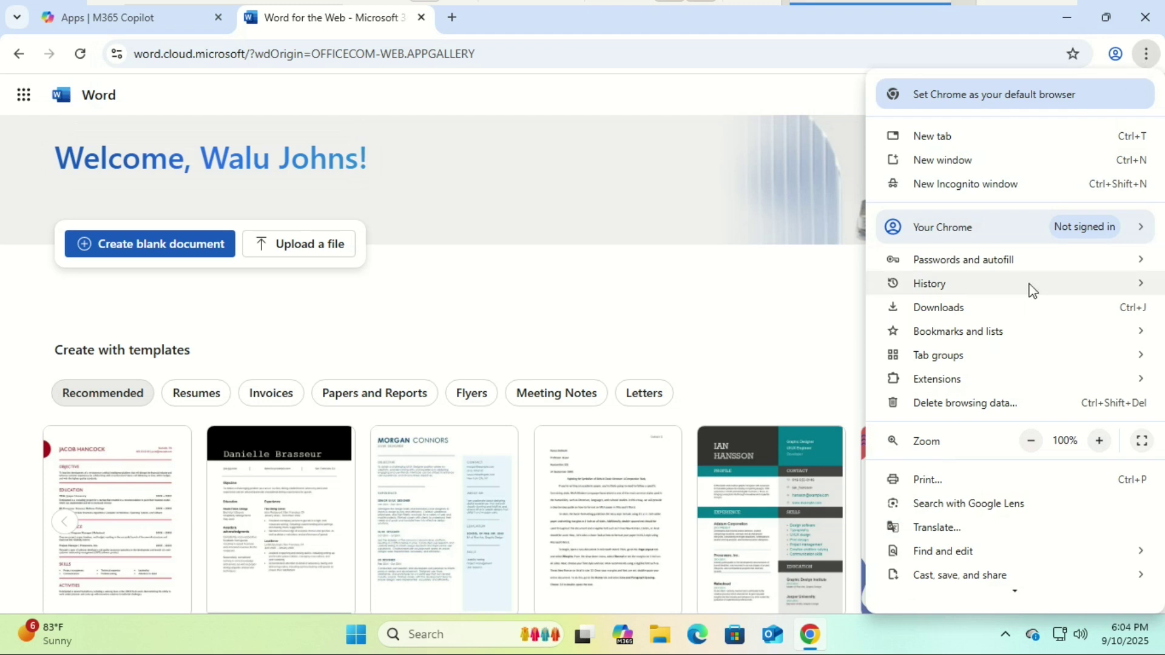
scroll(1013, 567, "down", 1)
scroll(1013, 577, "down", 2)
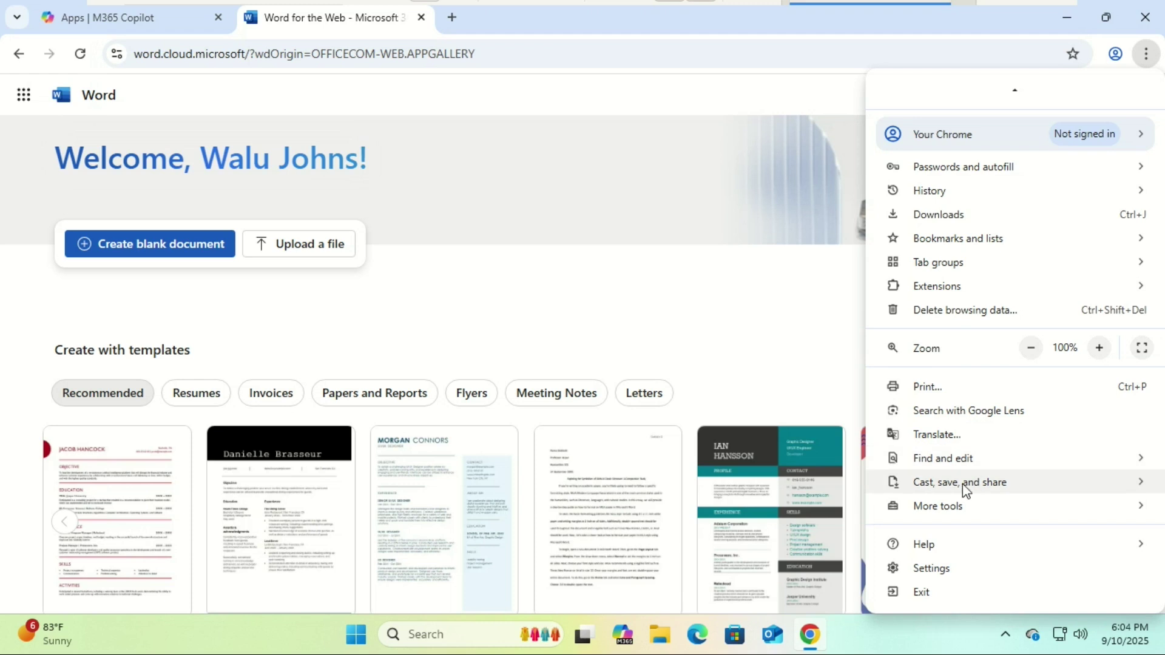
mouse_move(954, 491)
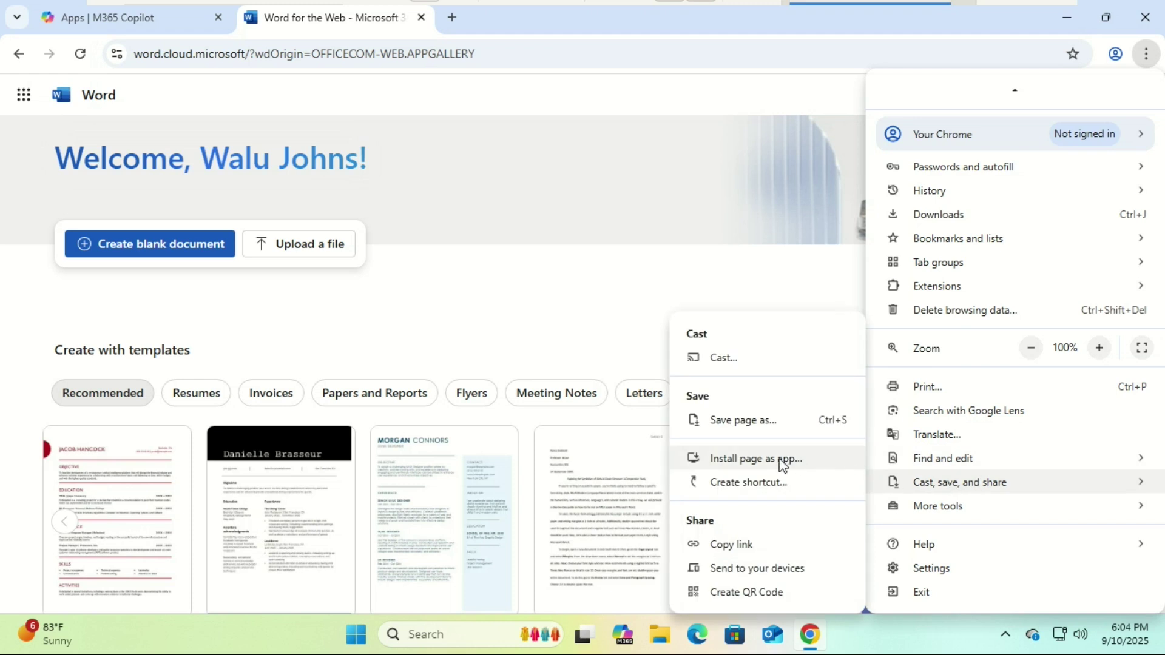
left_click(758, 464)
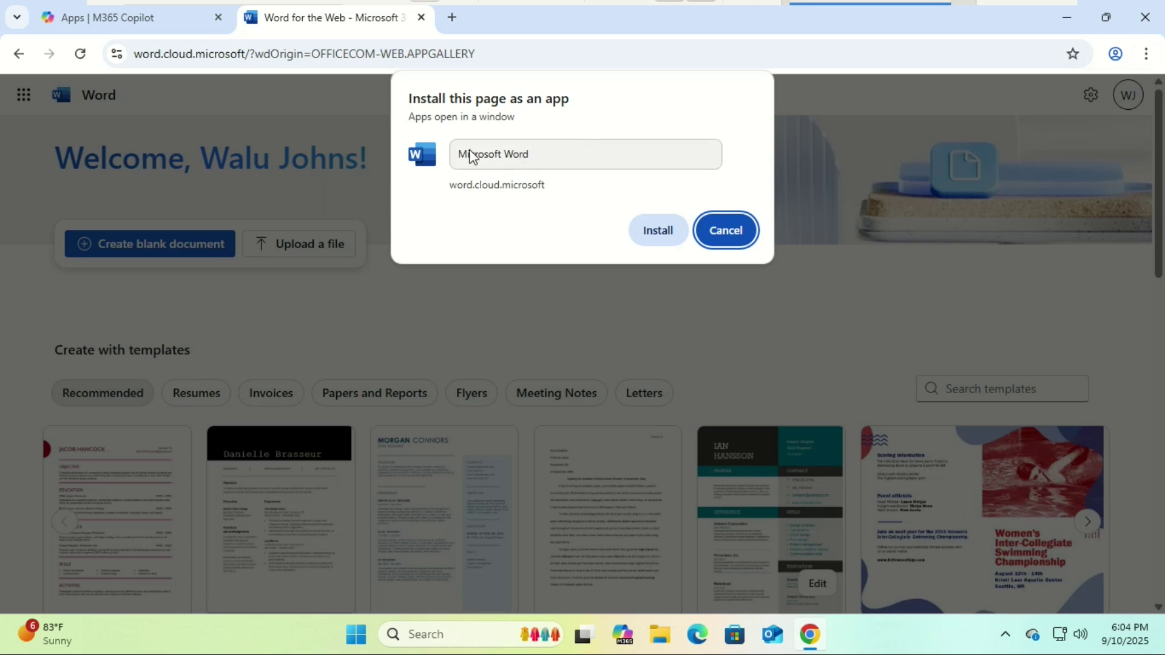
Install Microsoft Word as an app, move its window aside, and minimize Chrome
left_click(658, 231)
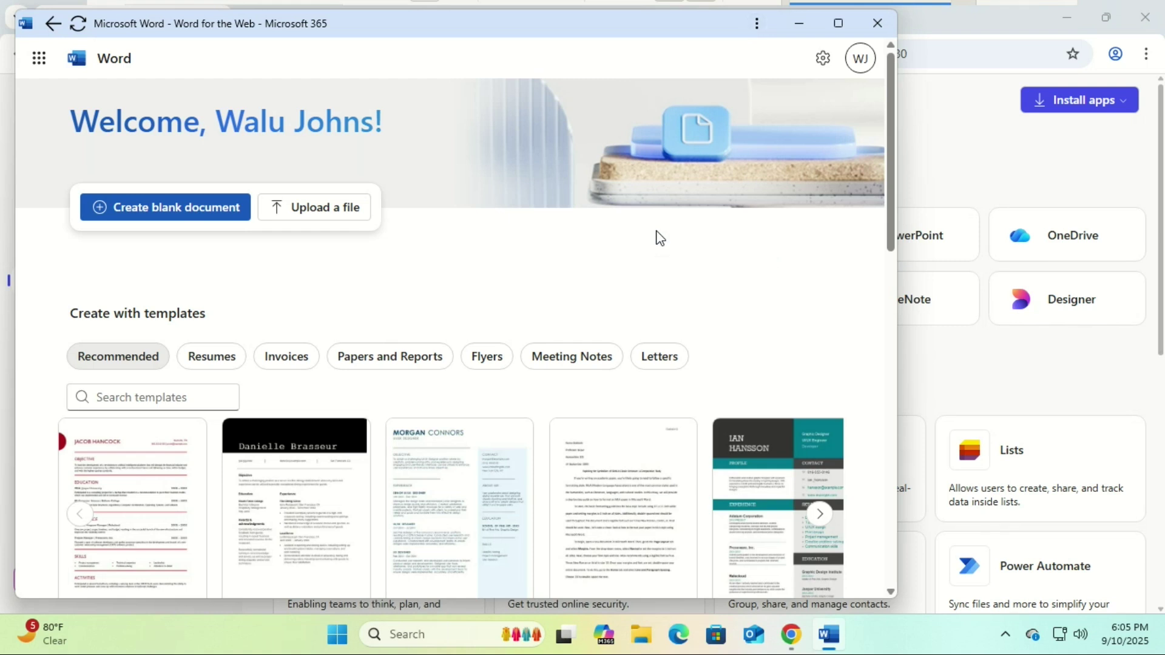
left_click_drag(492, 25, 533, 31)
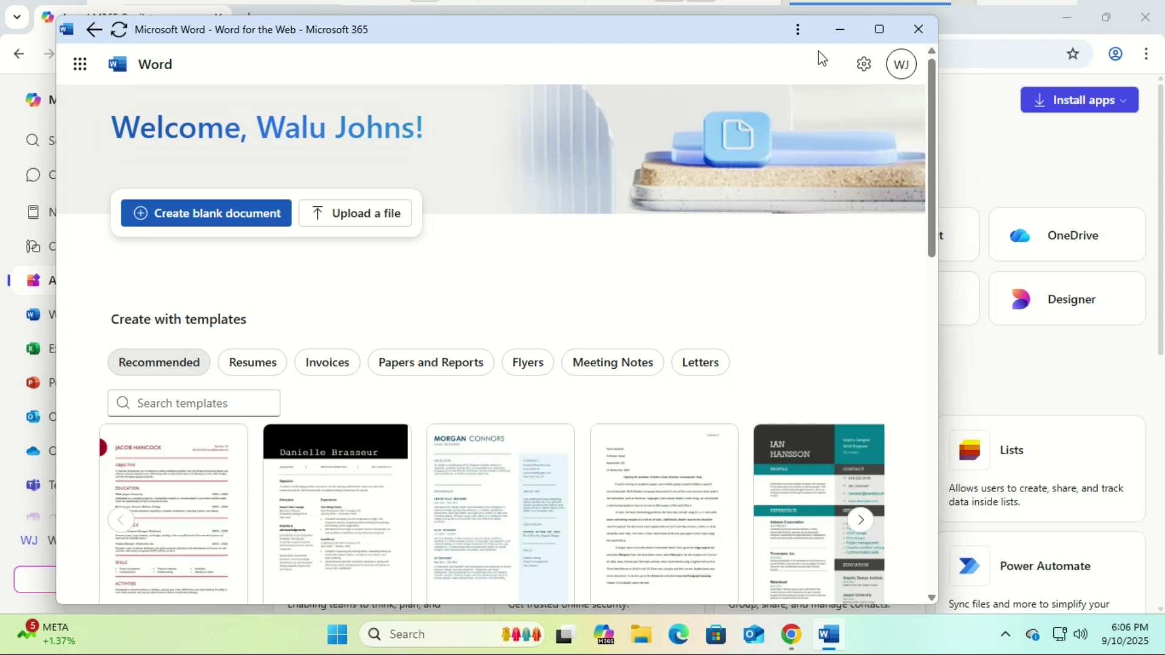
left_click(1068, 19)
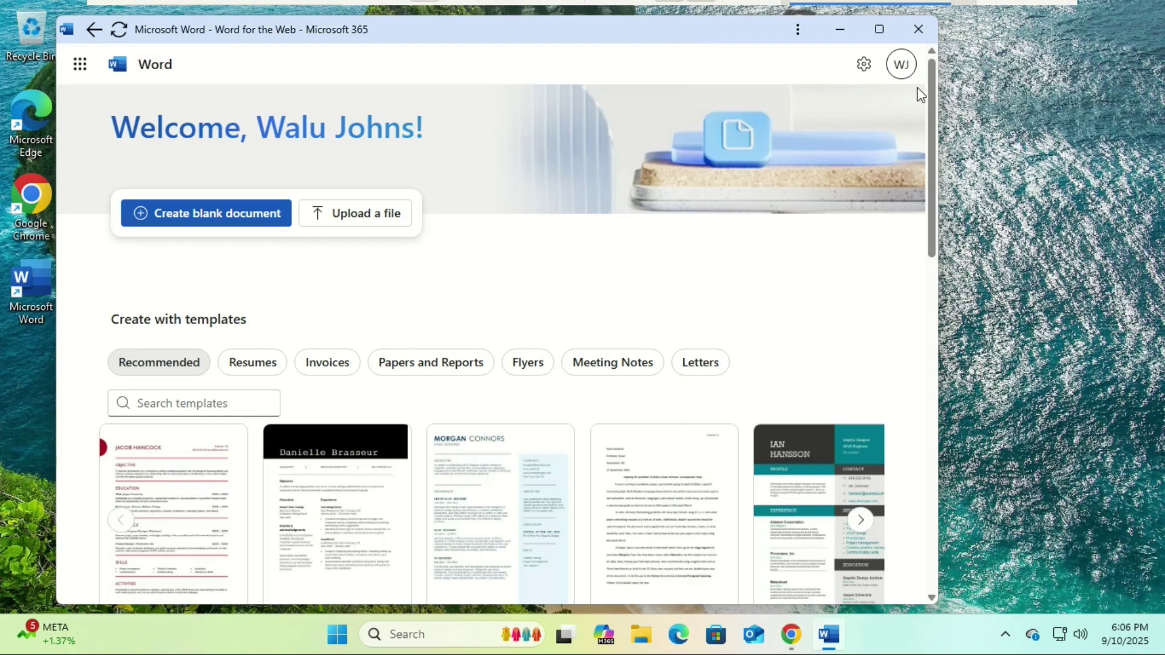
Search icon-icons.com for 'word' and open the first Word icon result
left_click(917, 29)
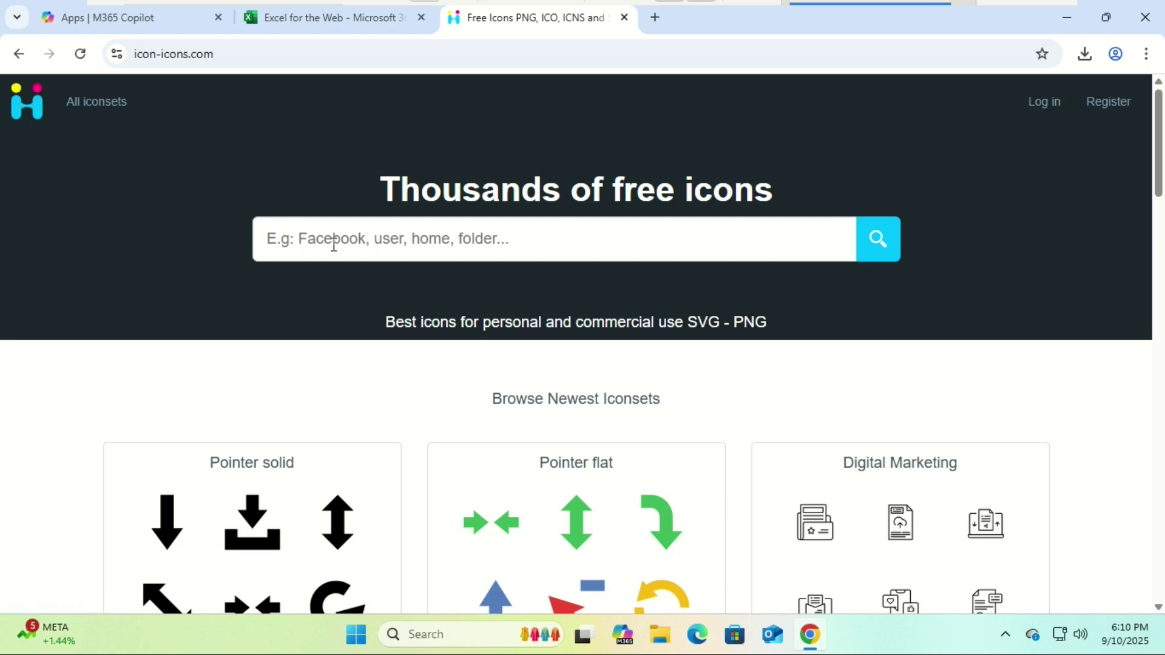
left_click(336, 243)
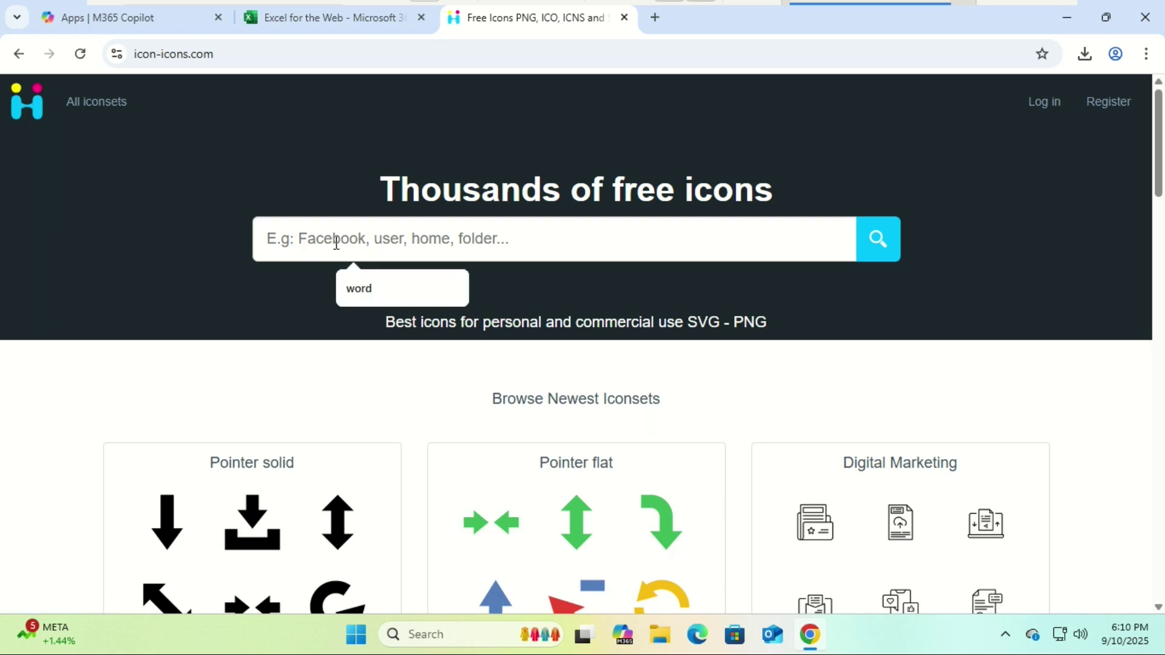
left_click(357, 288)
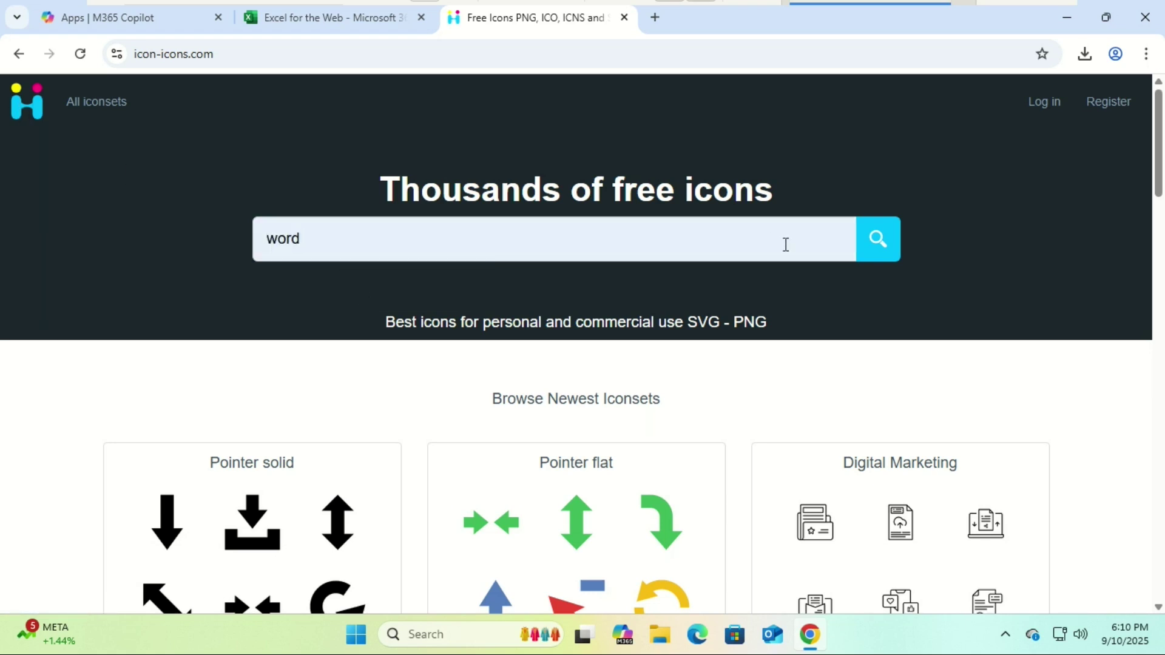
left_click(867, 255)
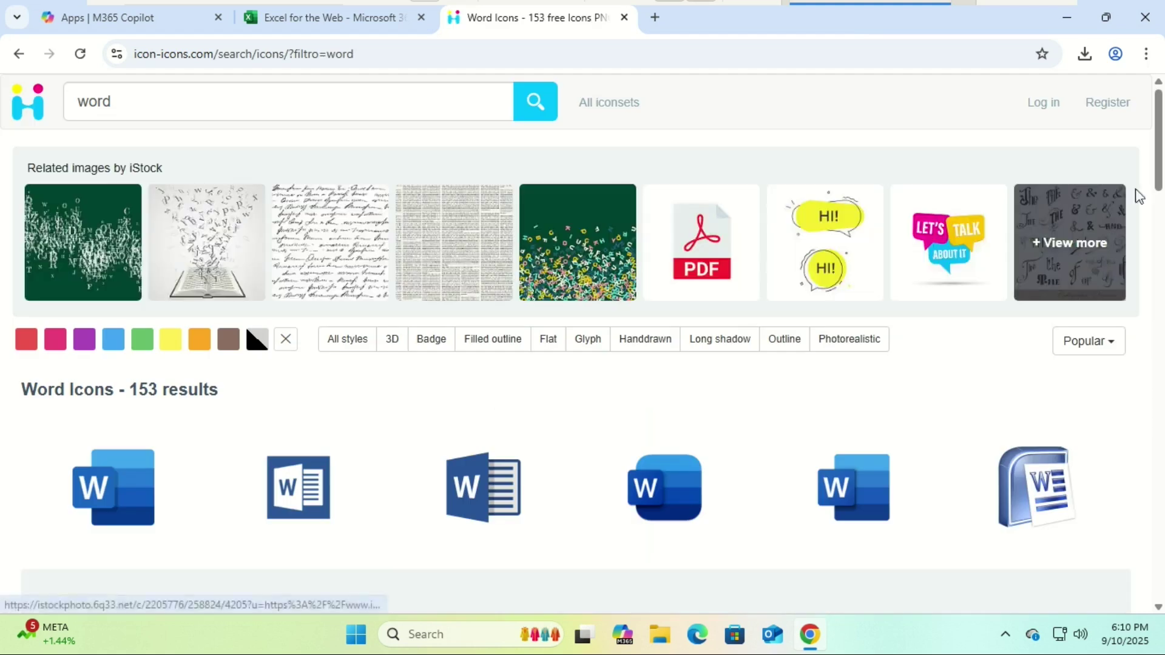
scroll(1160, 156, "down", 4)
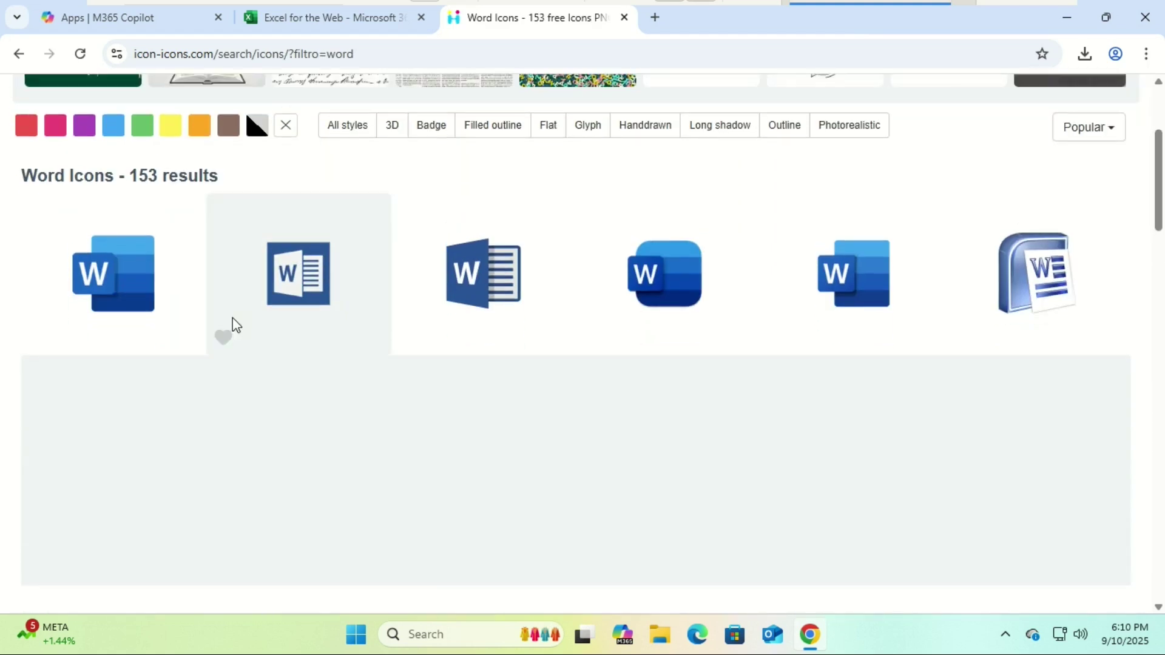
left_click(104, 277)
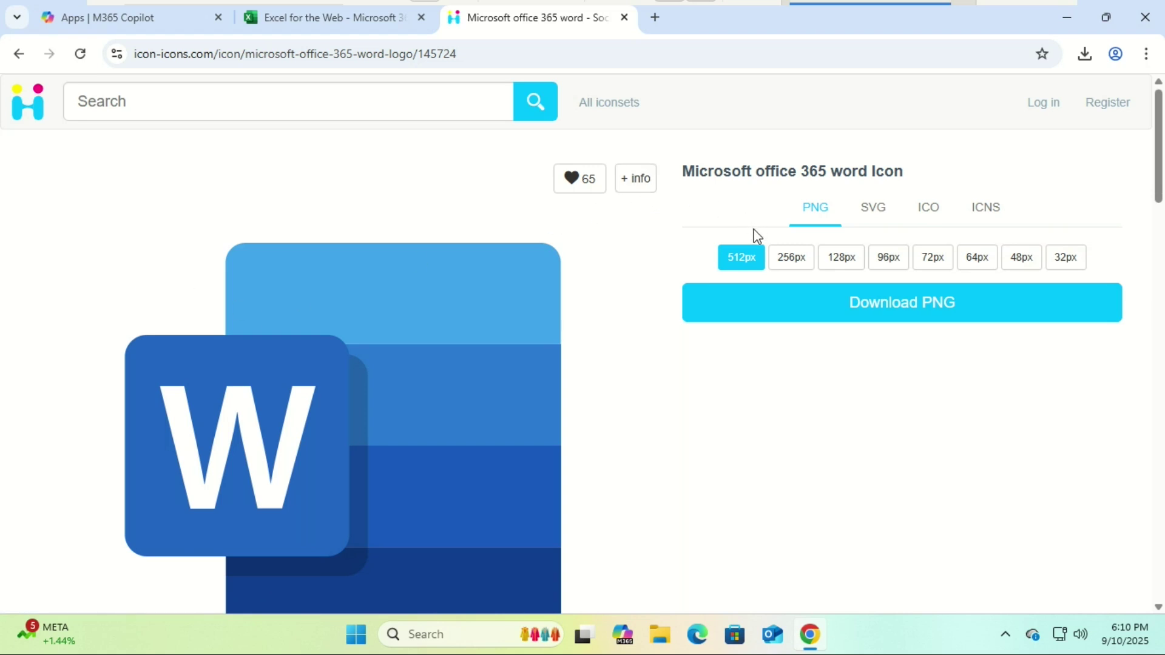
Download the icon as a 512px ICO file and close both icon tabs
left_click(923, 212)
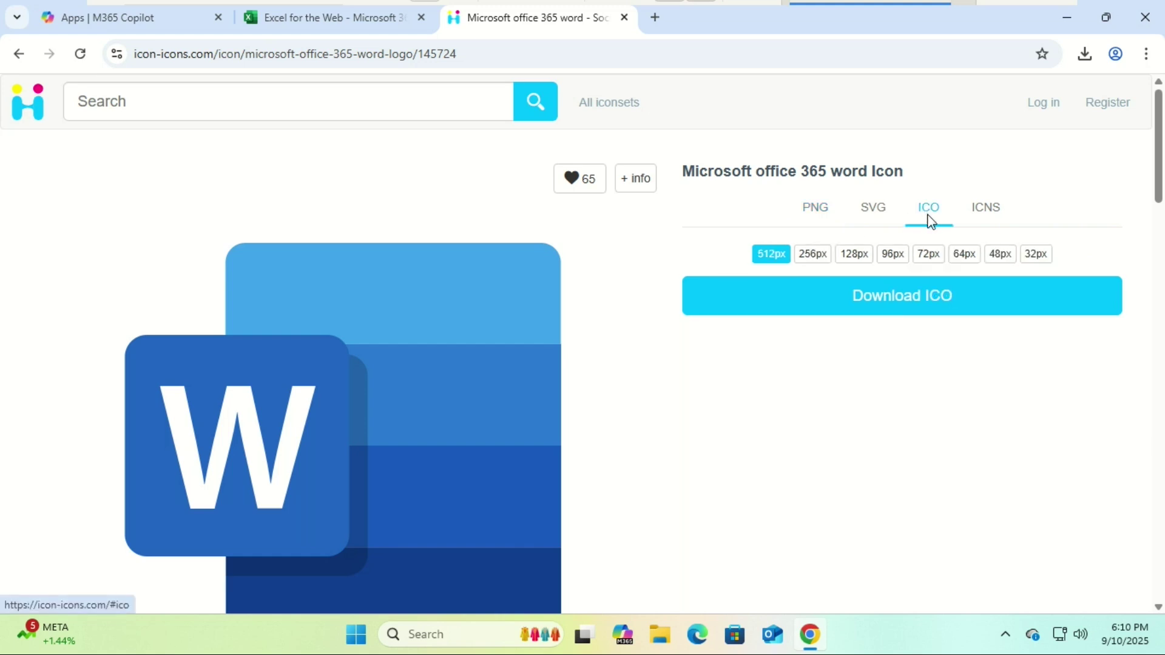
left_click(916, 309)
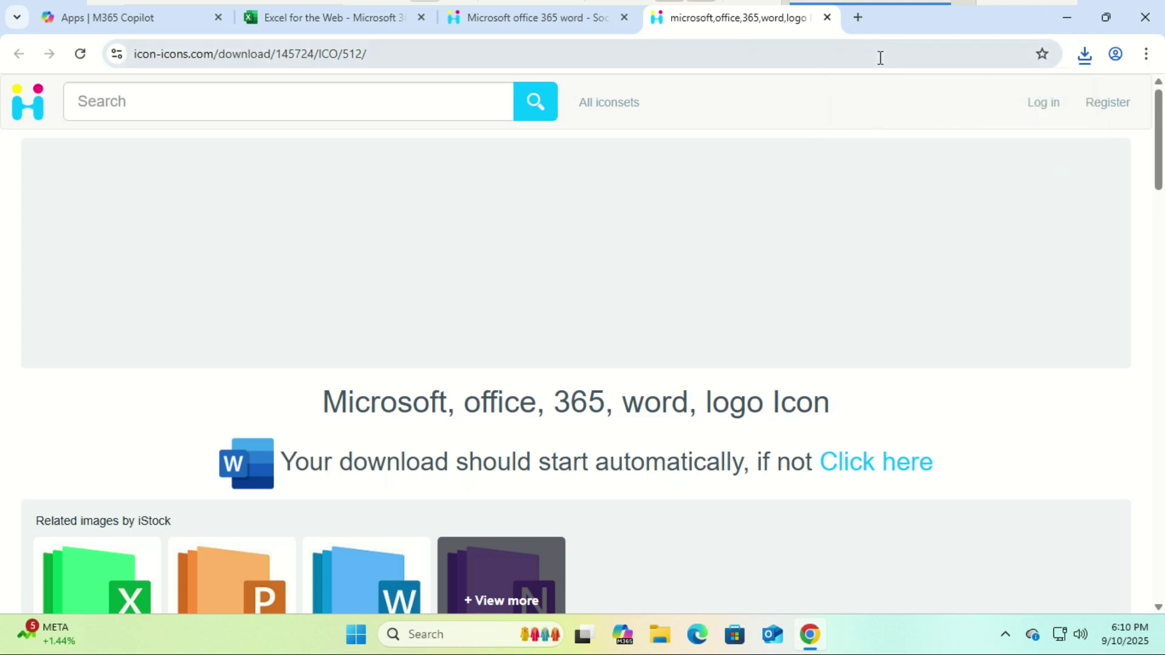
left_click(827, 19)
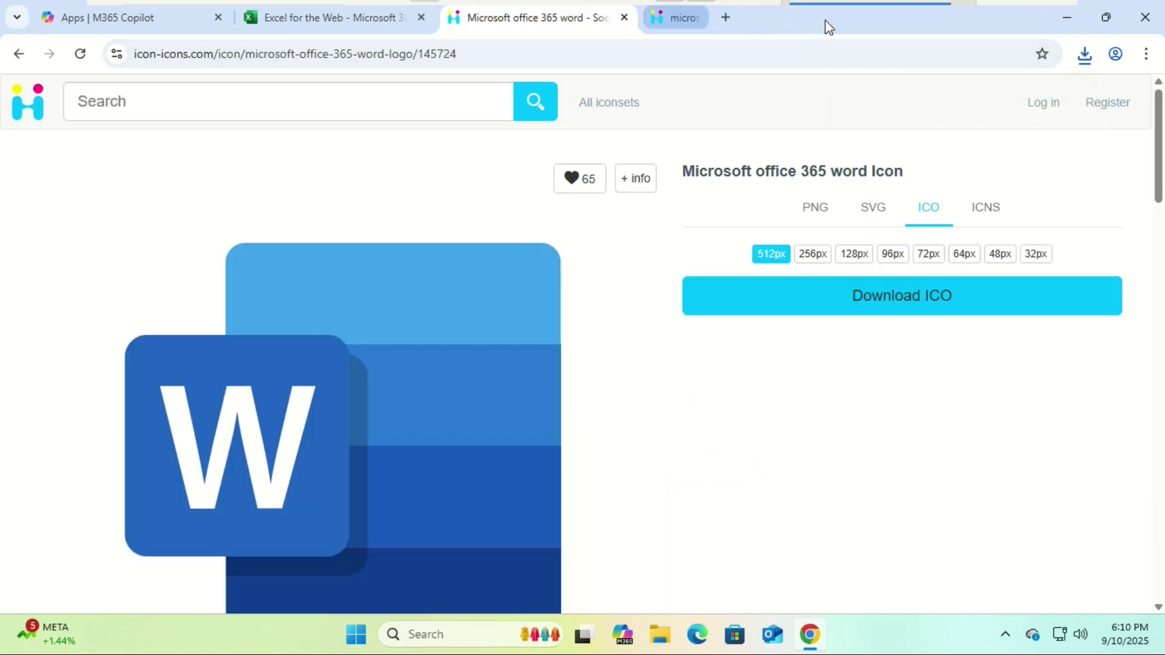
left_click(627, 17)
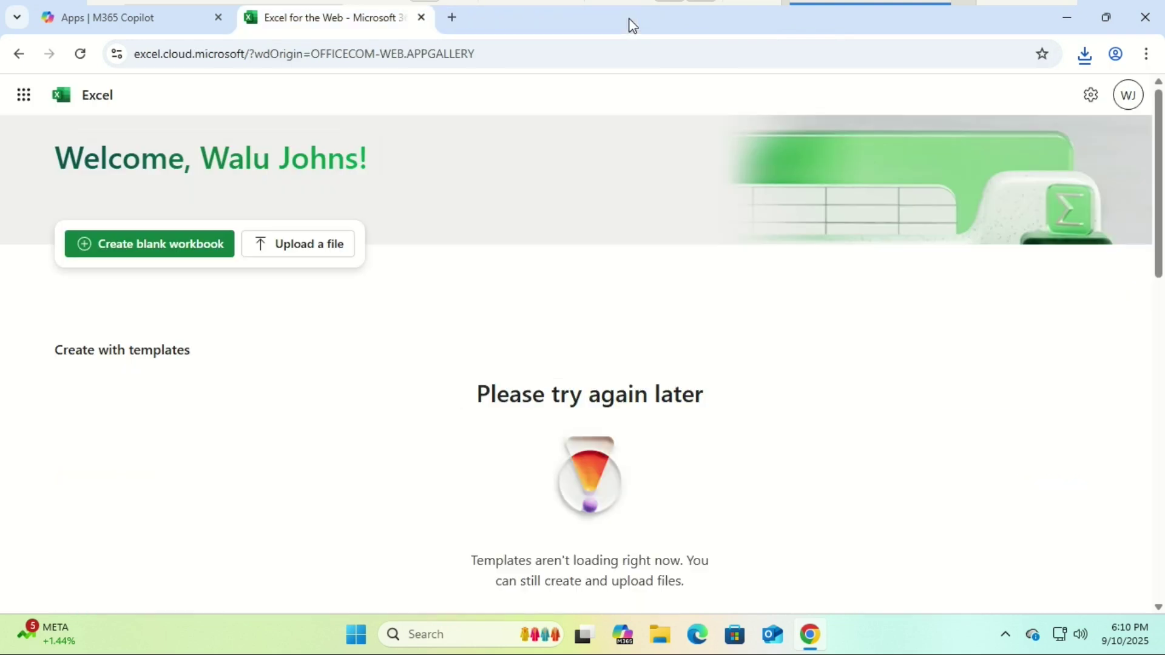
left_click(1066, 17)
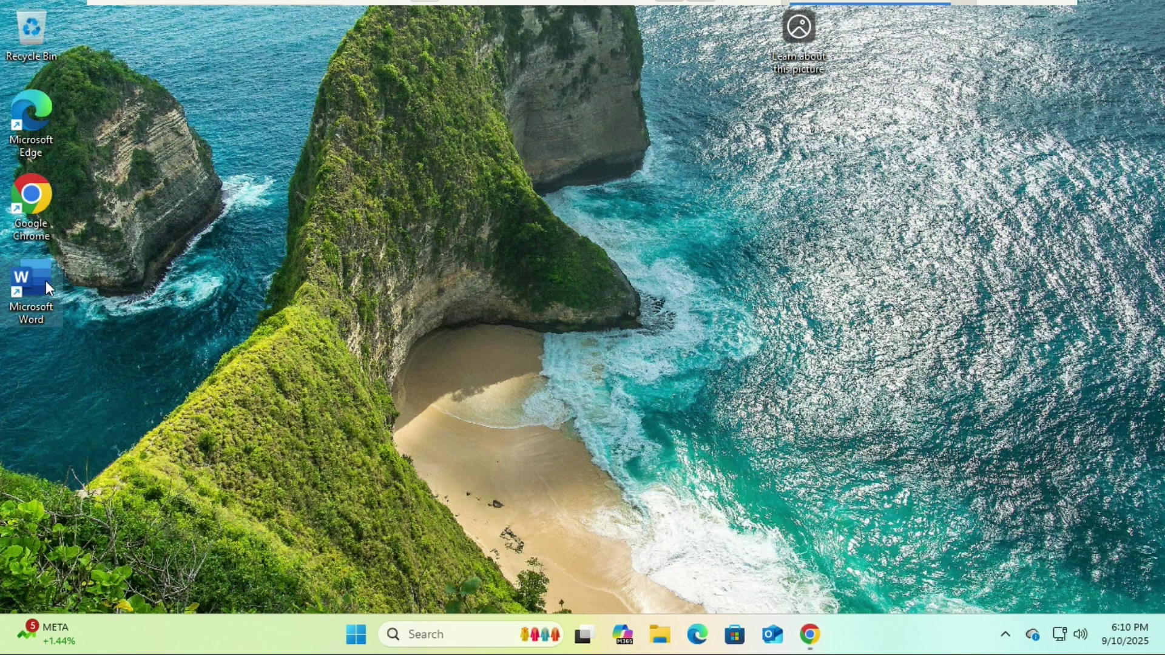
Open the Microsoft Word shortcut's Properties, view Change Icon choices, and cancel
right_click(23, 276)
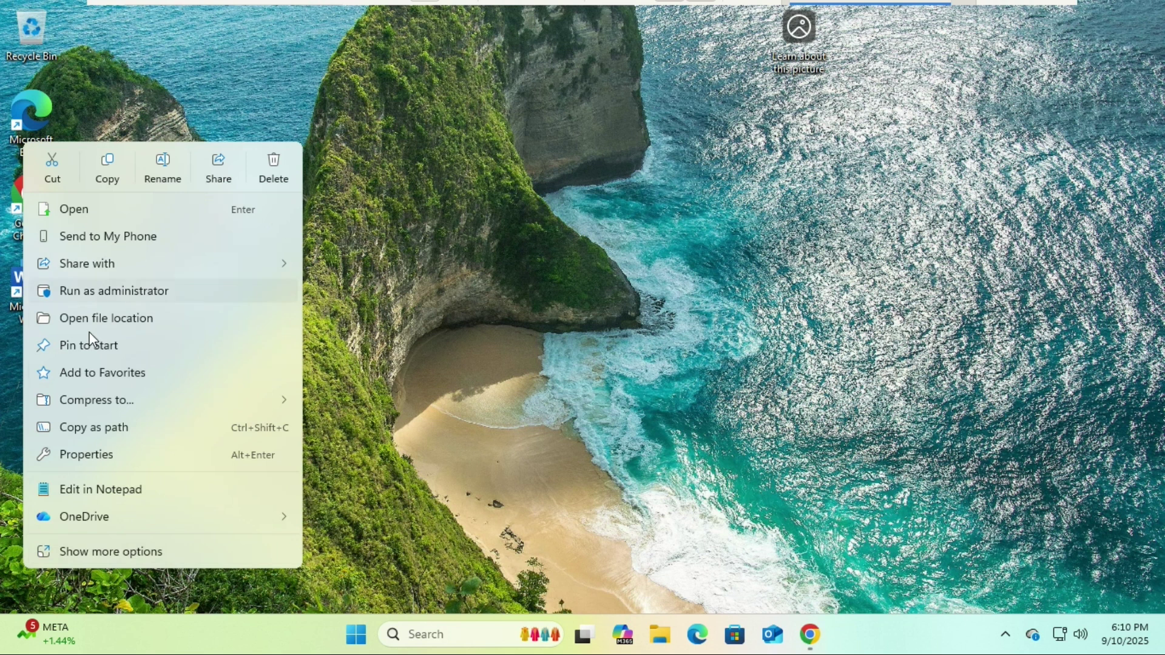
left_click(100, 455)
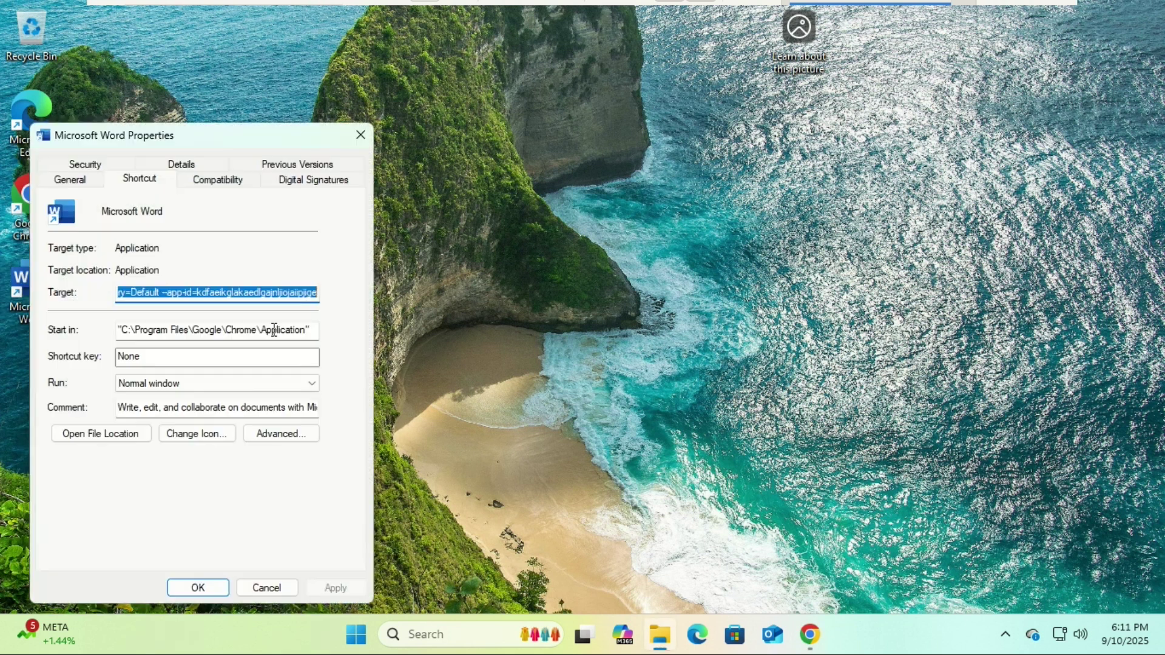
left_click(212, 440)
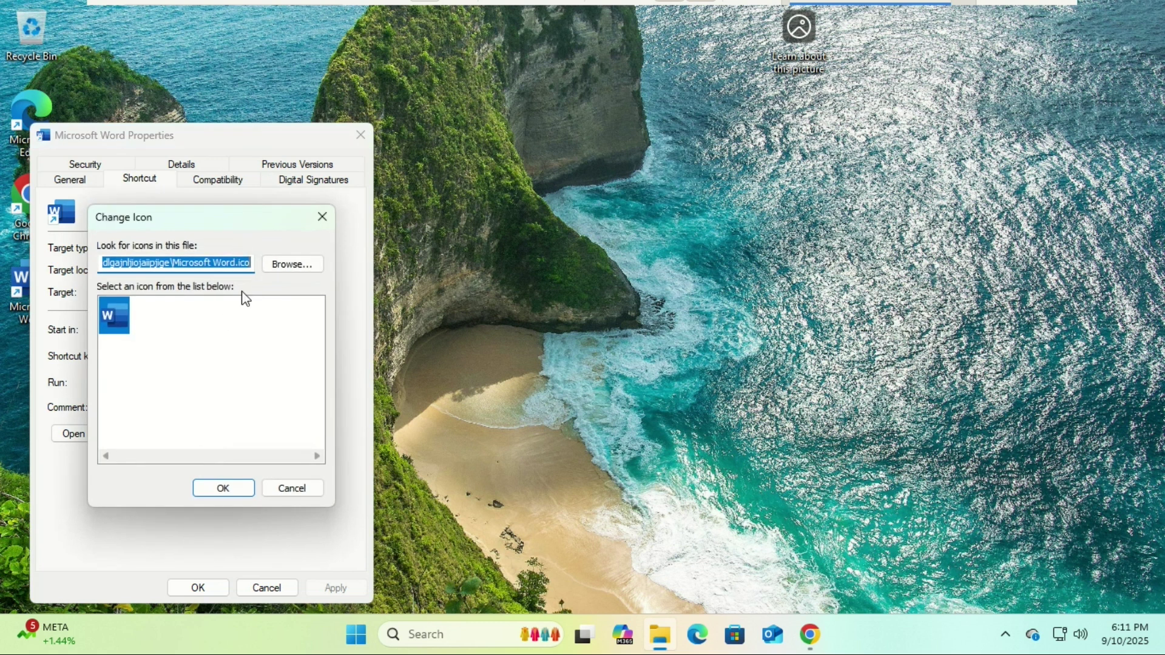
left_click(282, 490)
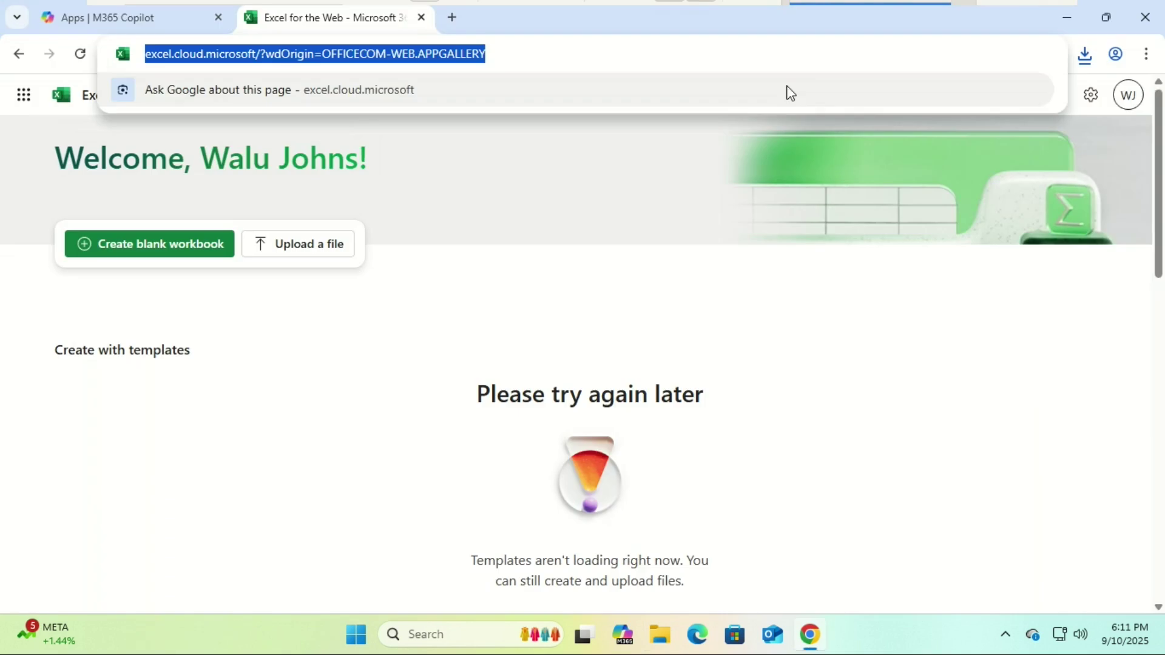
Install Excel for the web as the Microsoft Excel app, then close its window and minimize Chrome
left_click(1147, 54)
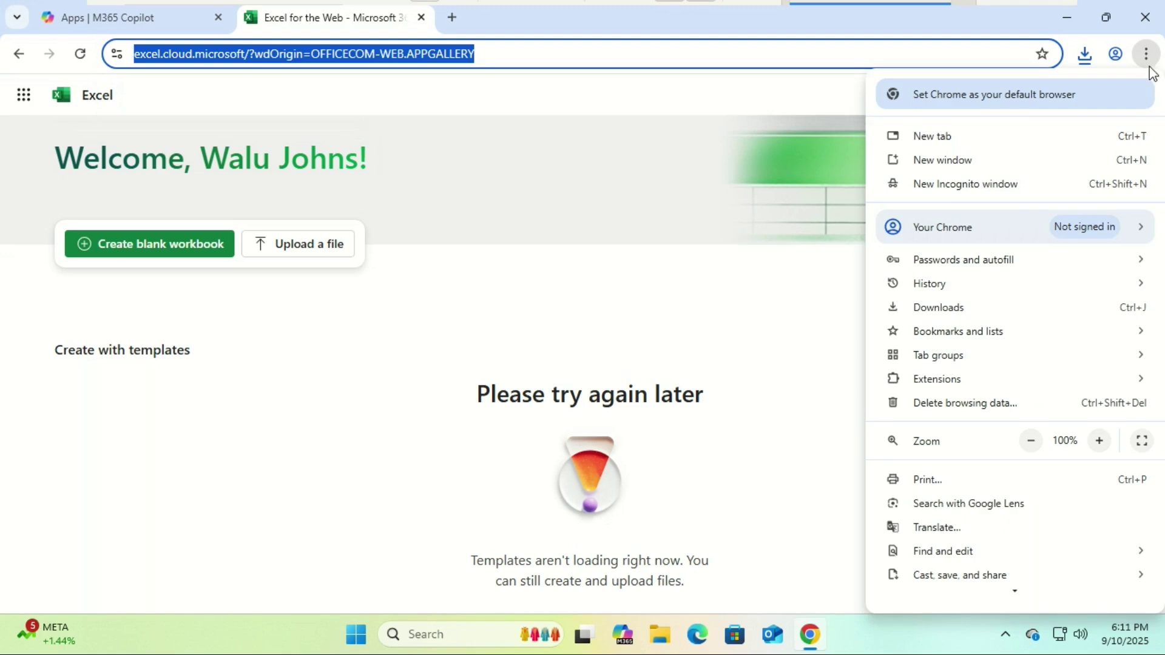
mouse_move(954, 486)
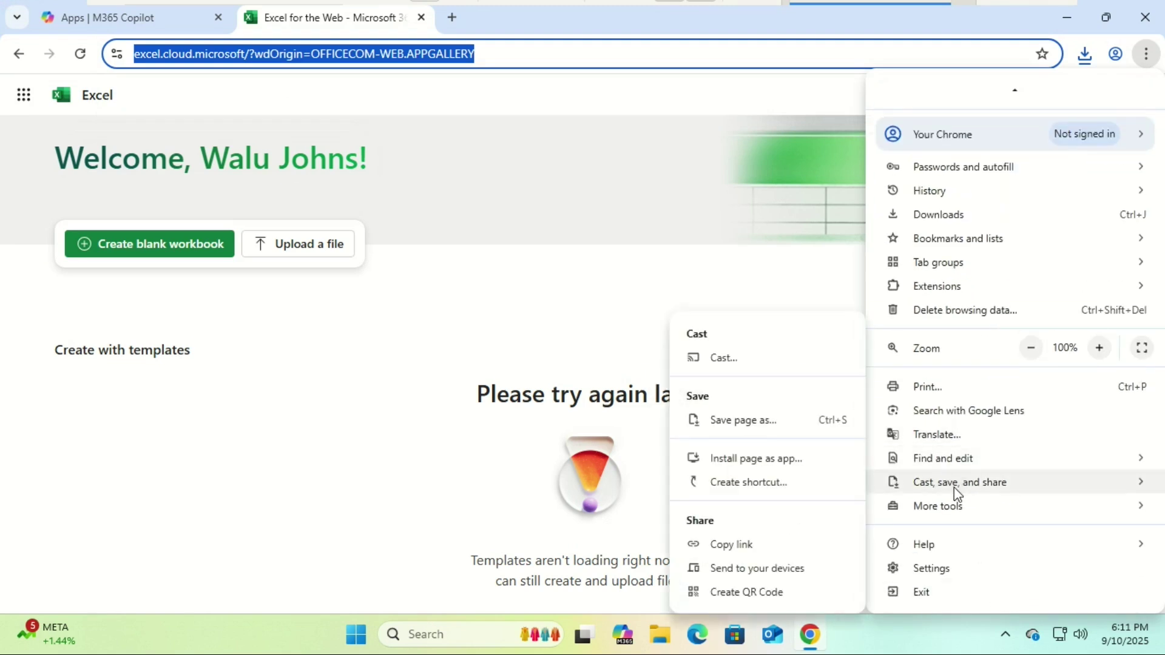
left_click(773, 460)
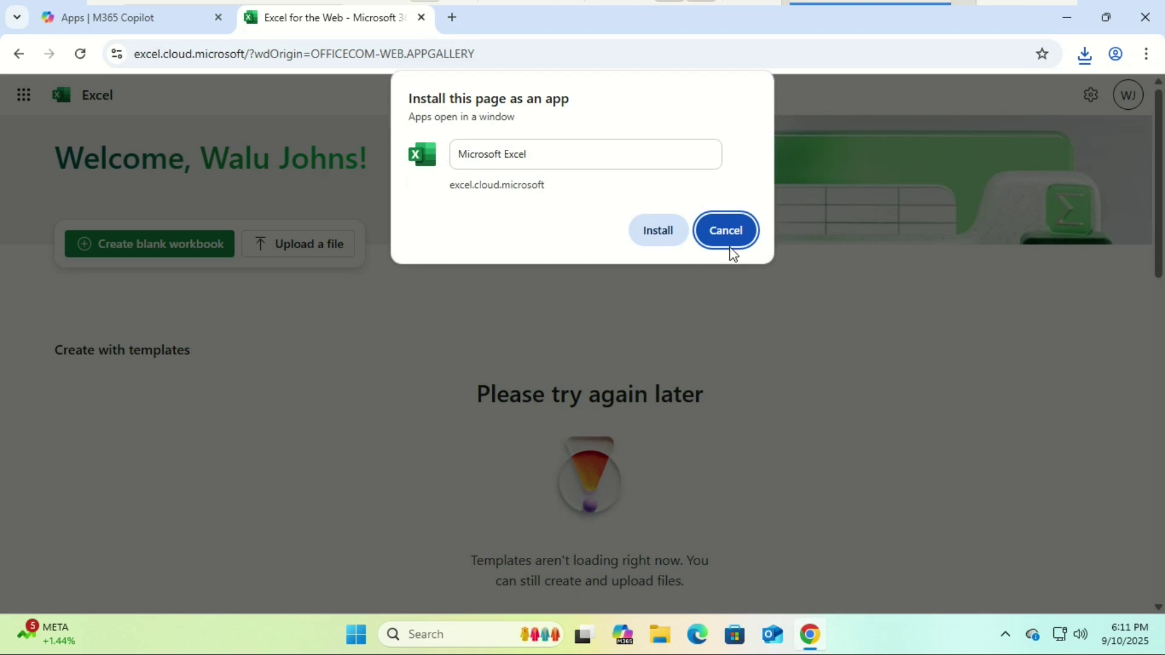
left_click(659, 222)
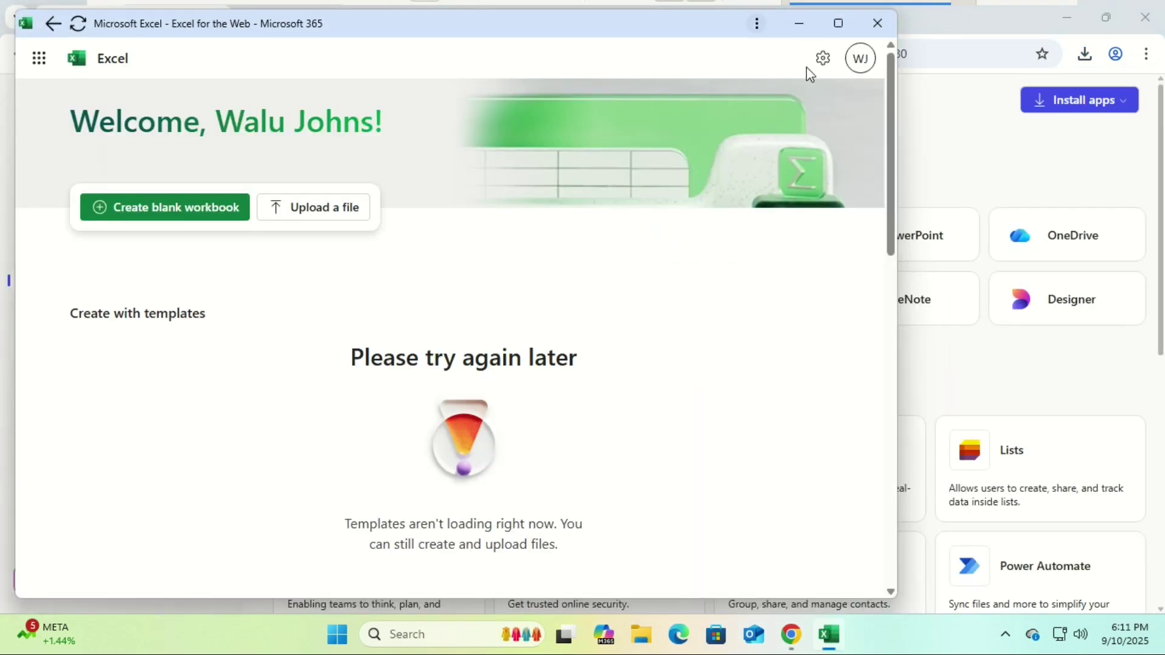
left_click(876, 24)
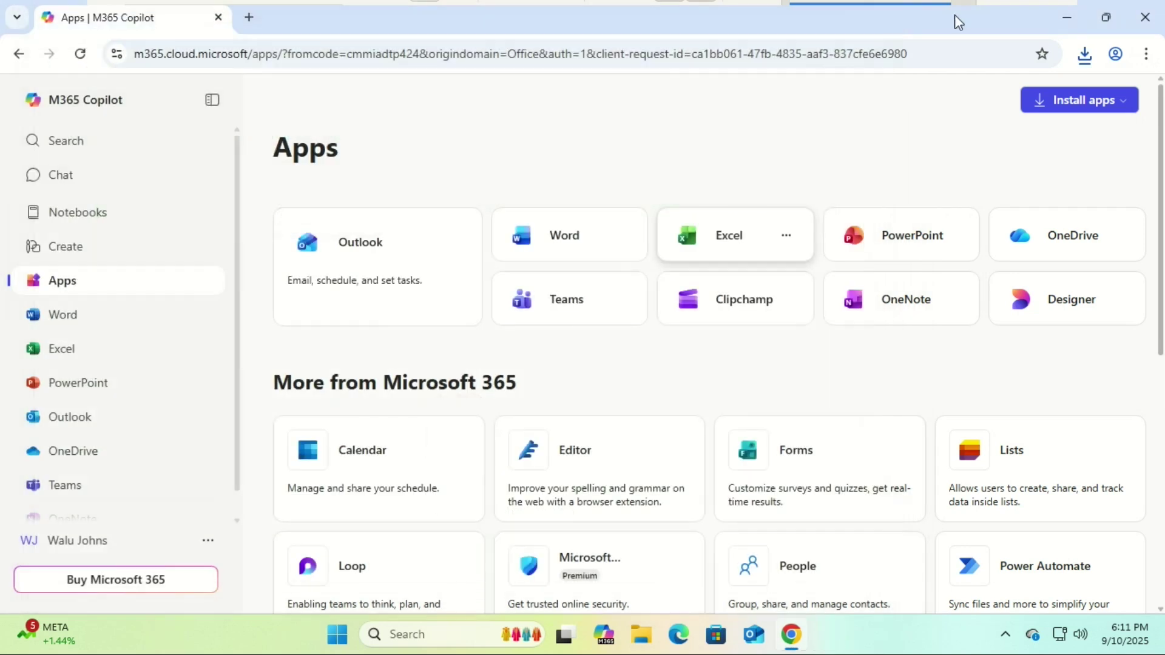
left_click(1063, 20)
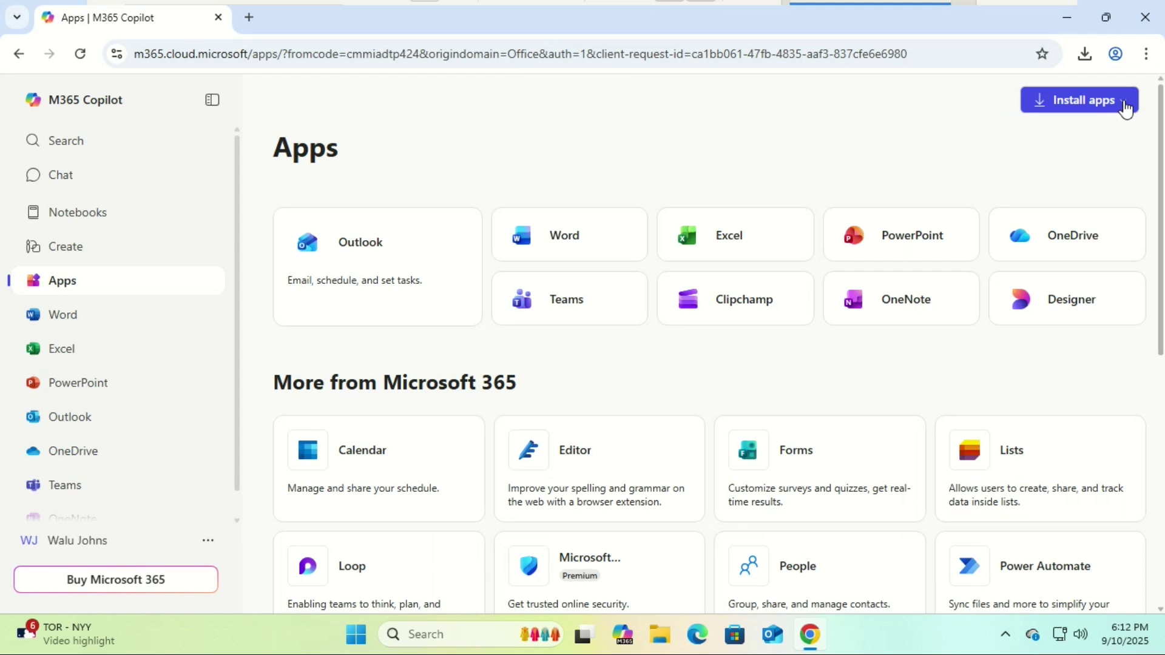
left_click(1124, 104)
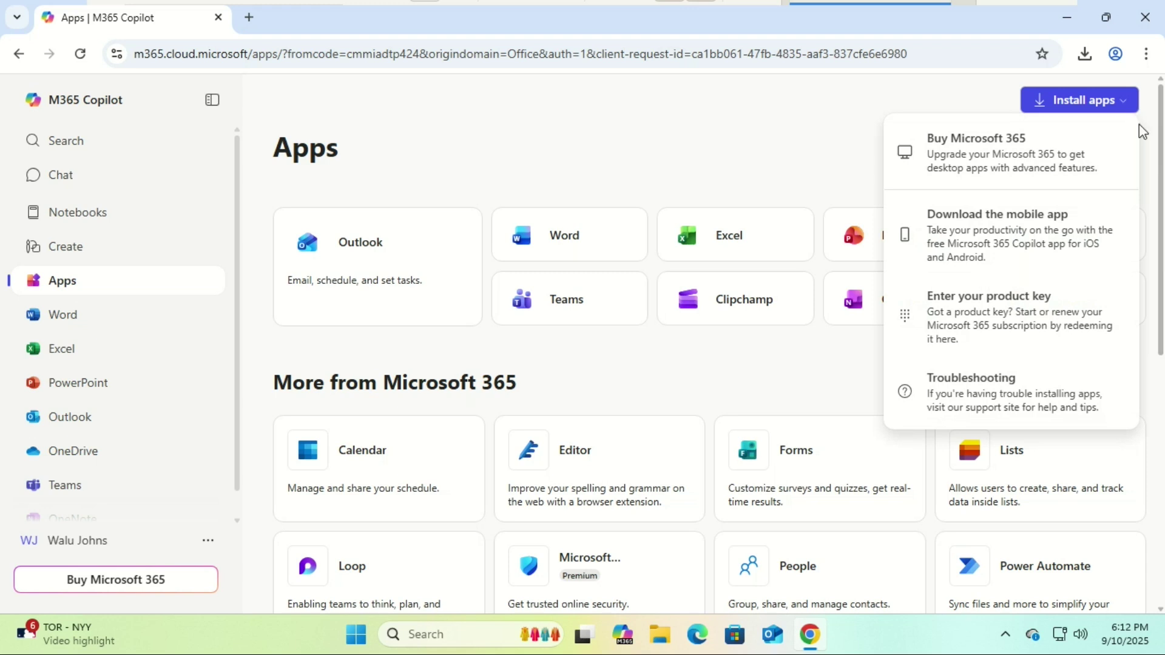
Scroll through the Personal, Family and Premium Microsoft 365 plans, then close the offer and the Chrome window
left_click(1005, 153)
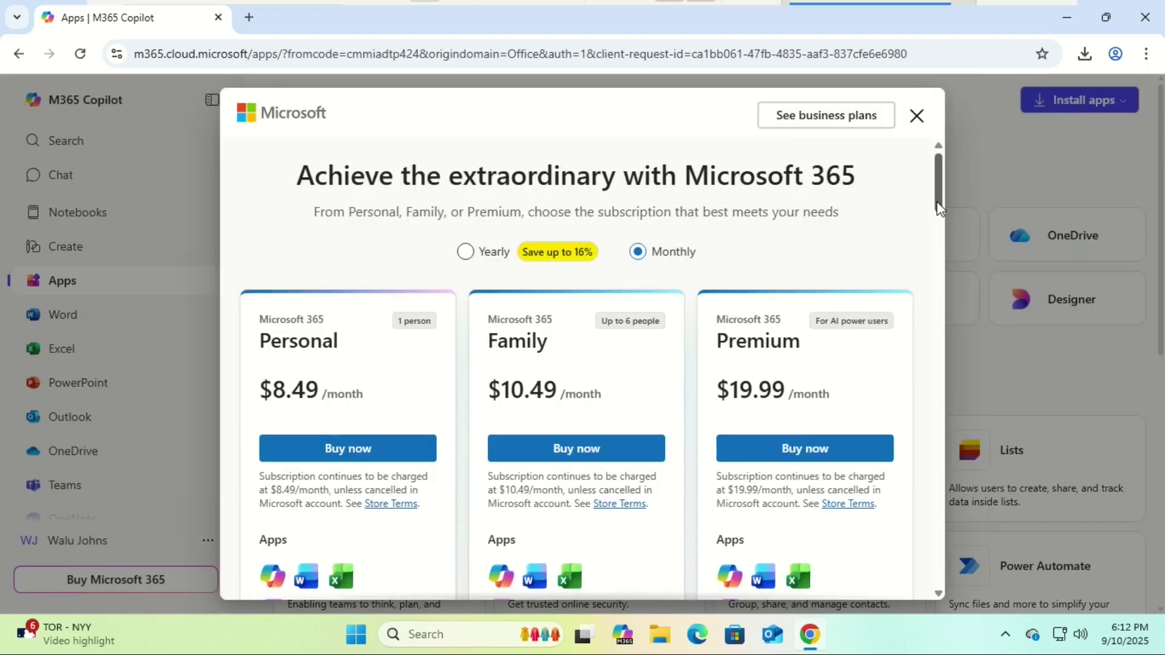
scroll(937, 195, "down", 1)
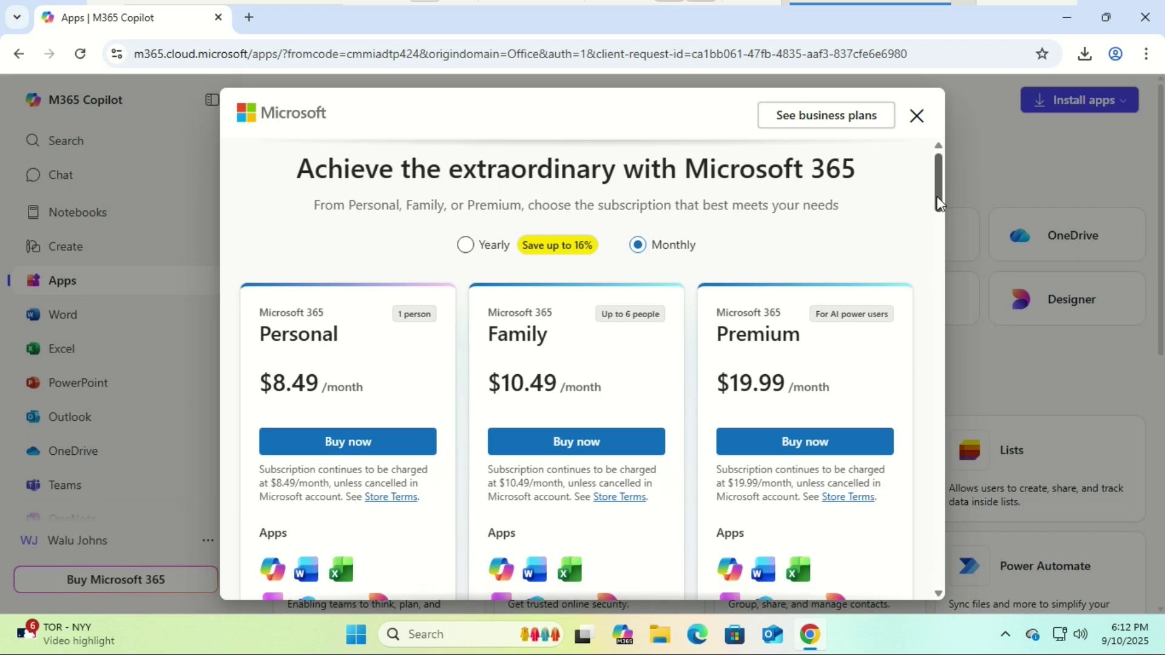
left_click_drag(937, 196, 887, 175)
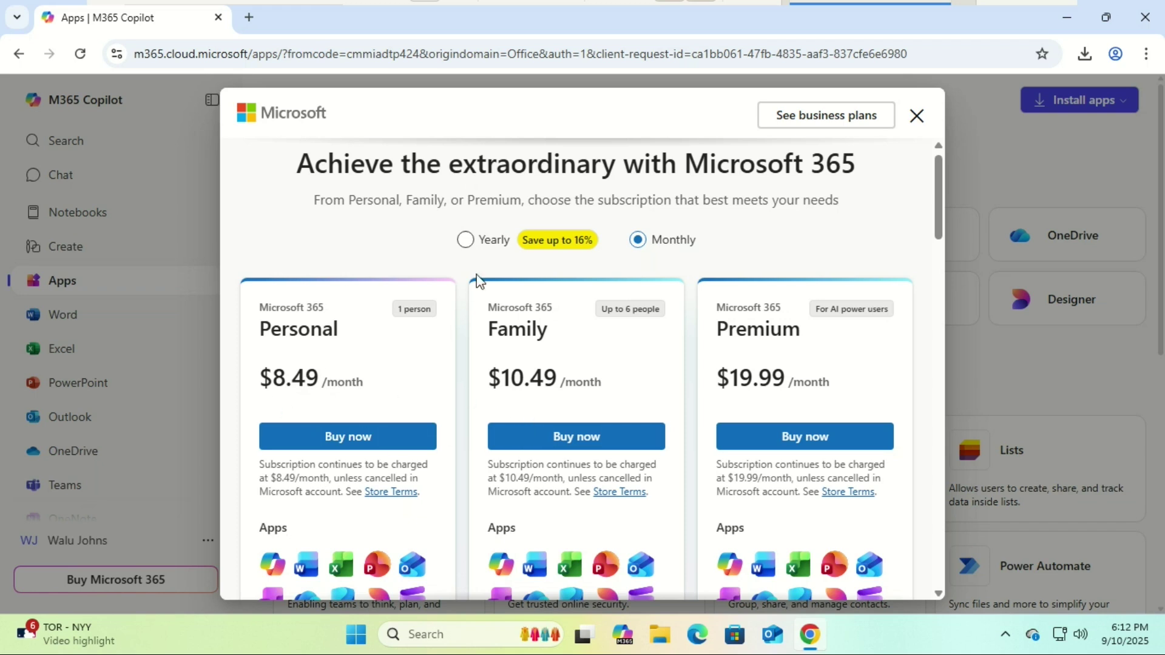
left_click(916, 117)
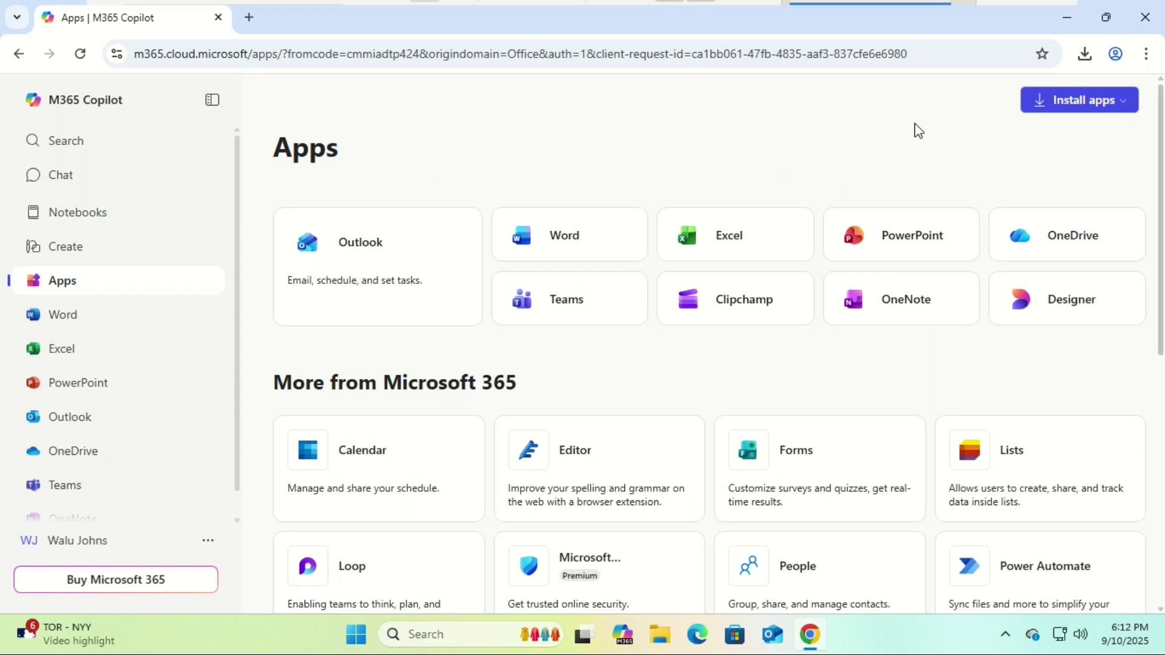
left_click(1146, 26)
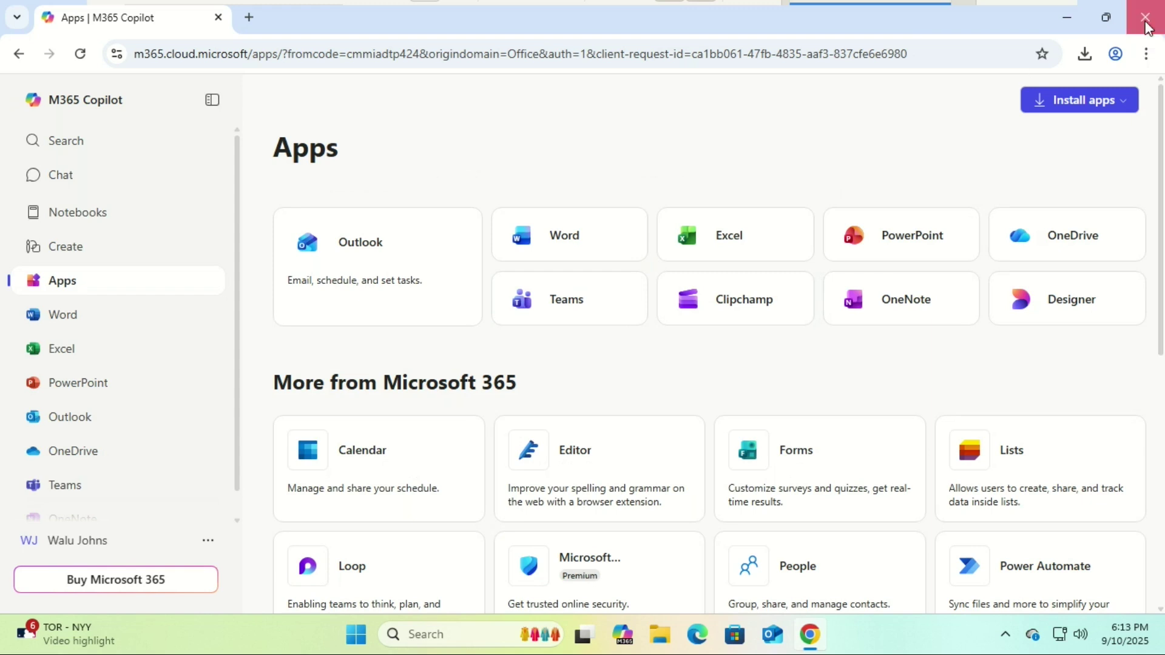